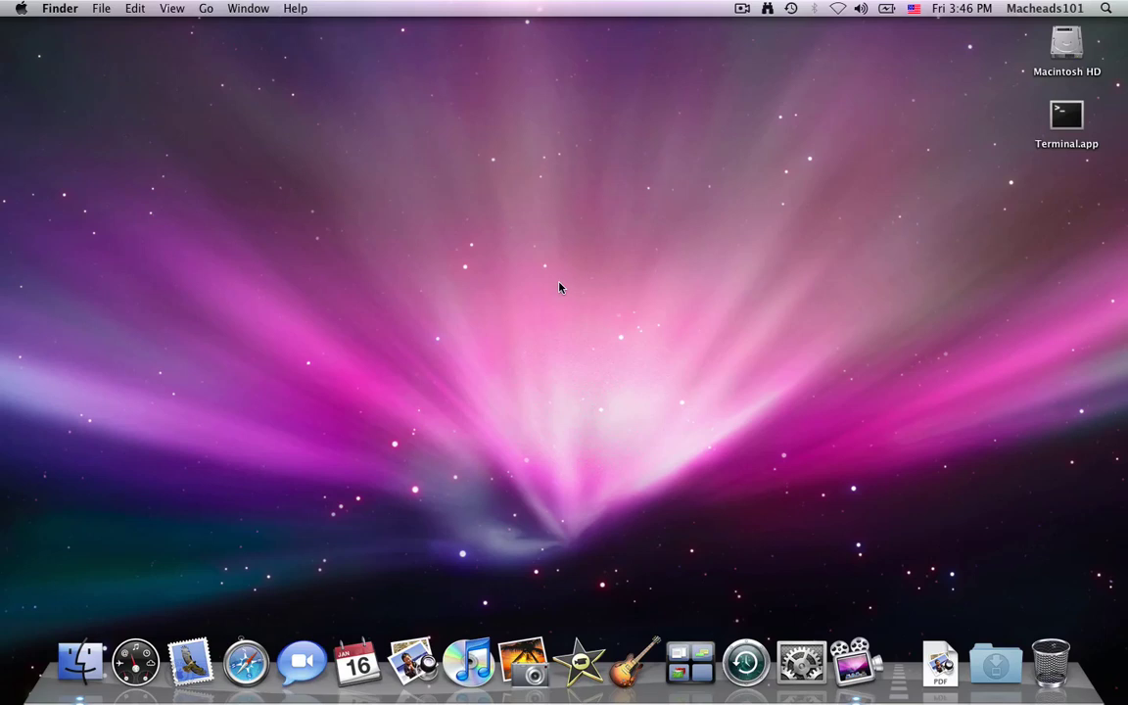
Launch the web browser and load the me.com site
click(246, 662)
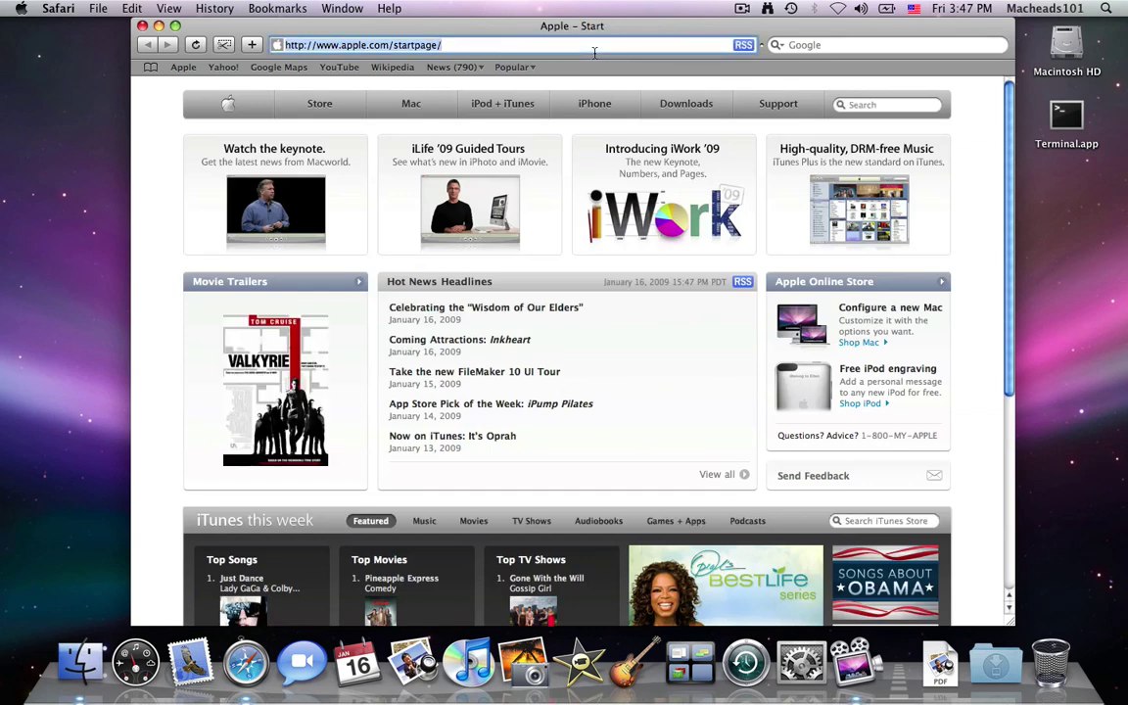
text(me.com)
key(Return)
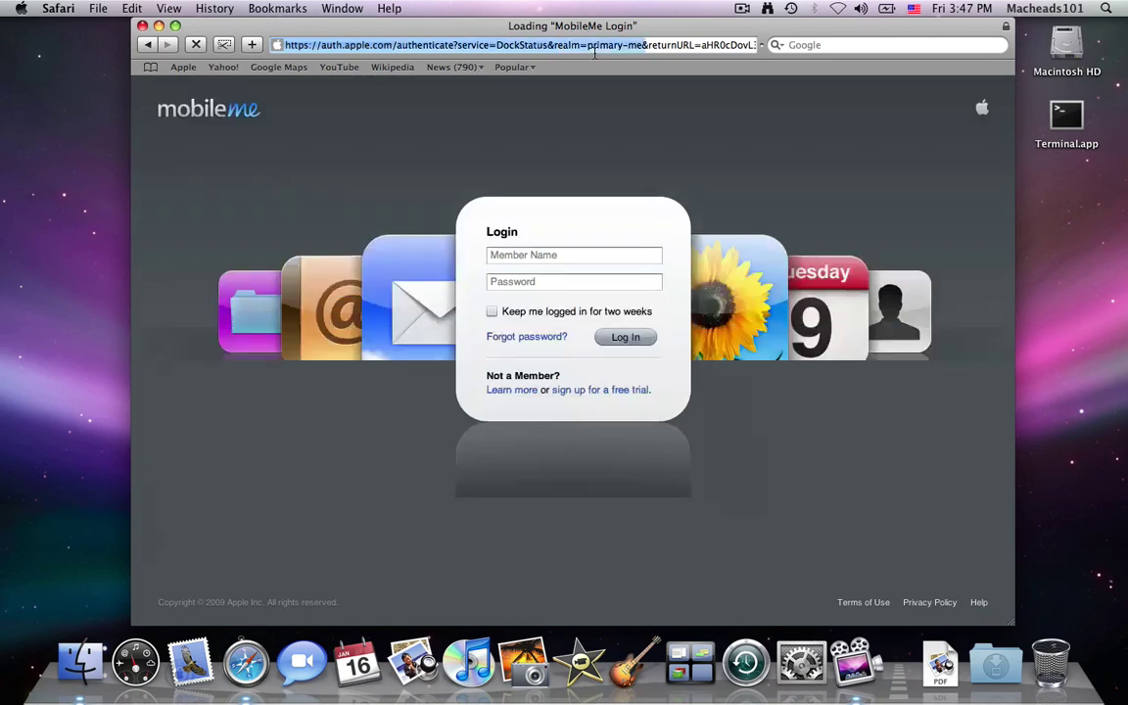
Sign in to MobileMe with the member name and account password
text(macheads101)
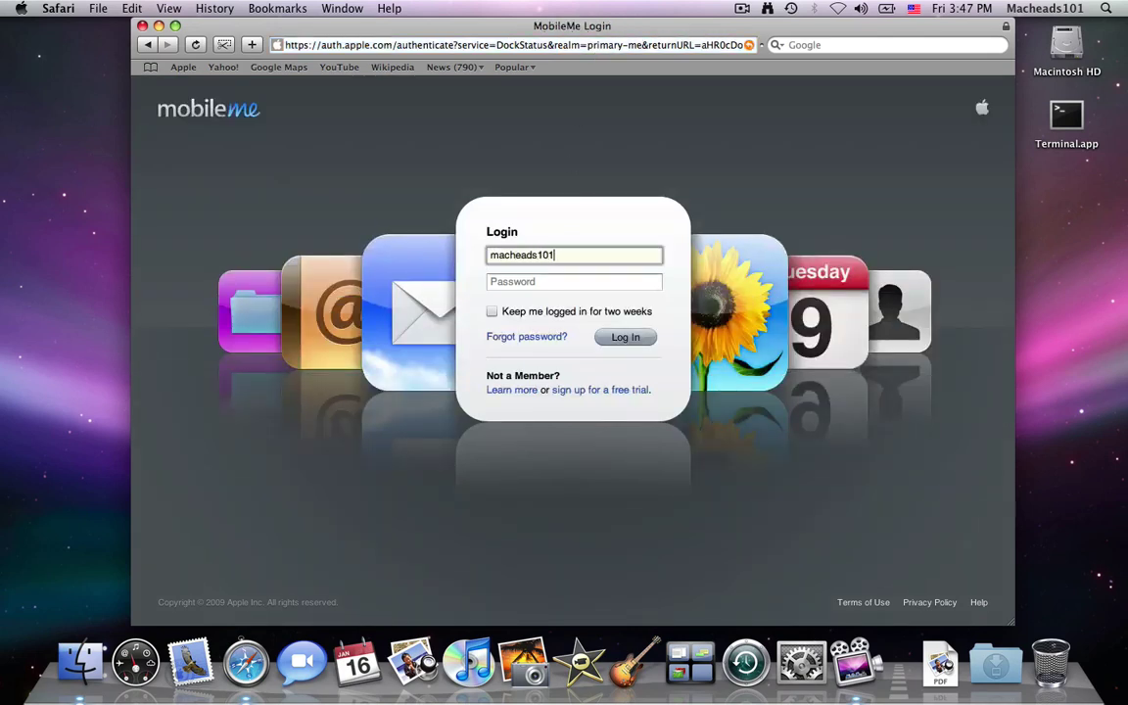
key(Tab)
text(•••••••)
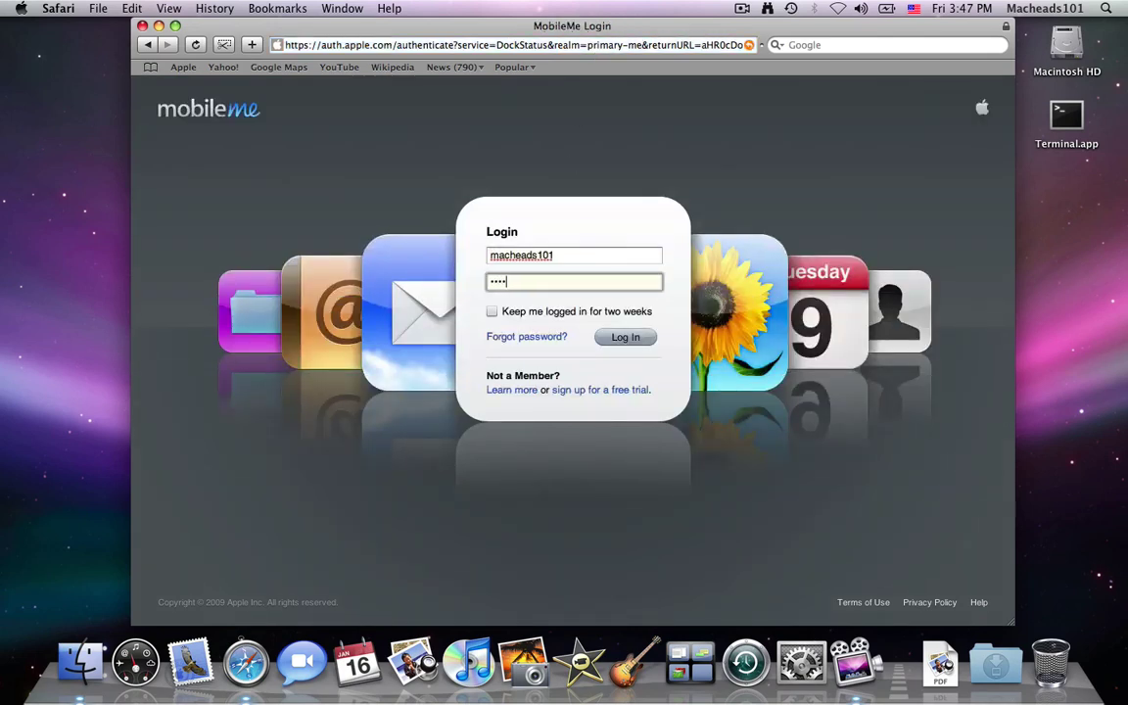
text(••)
key(Return)
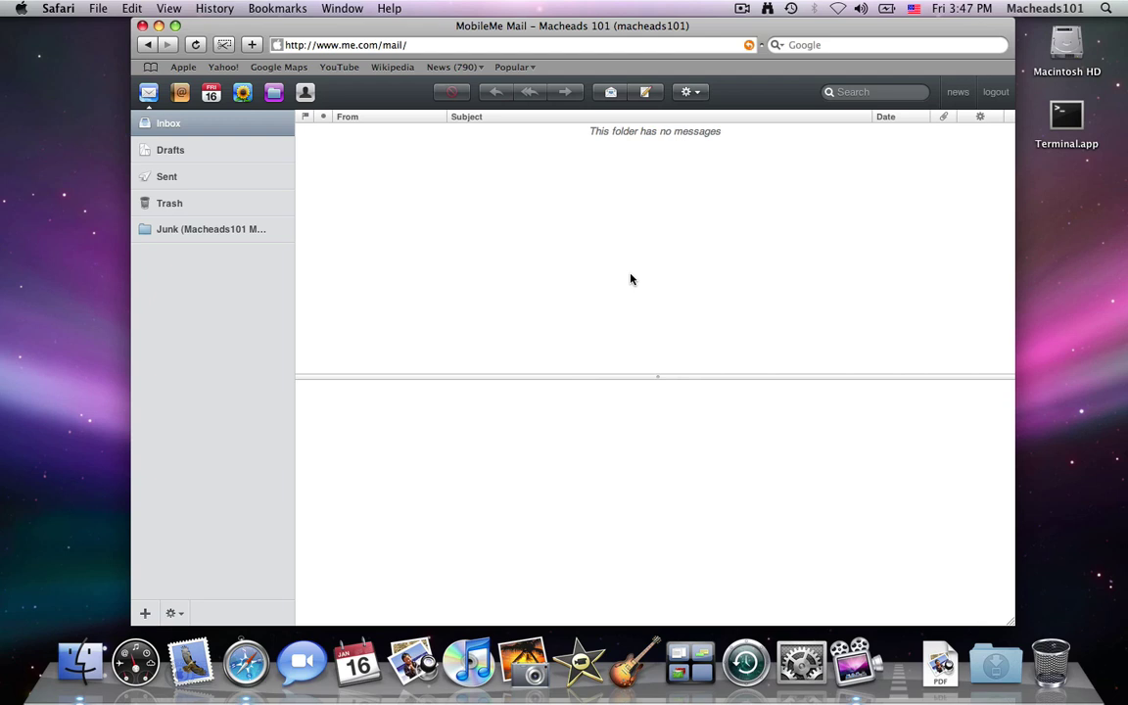
Start a new message and drag a link and the Terminal app into its body
click(645, 92)
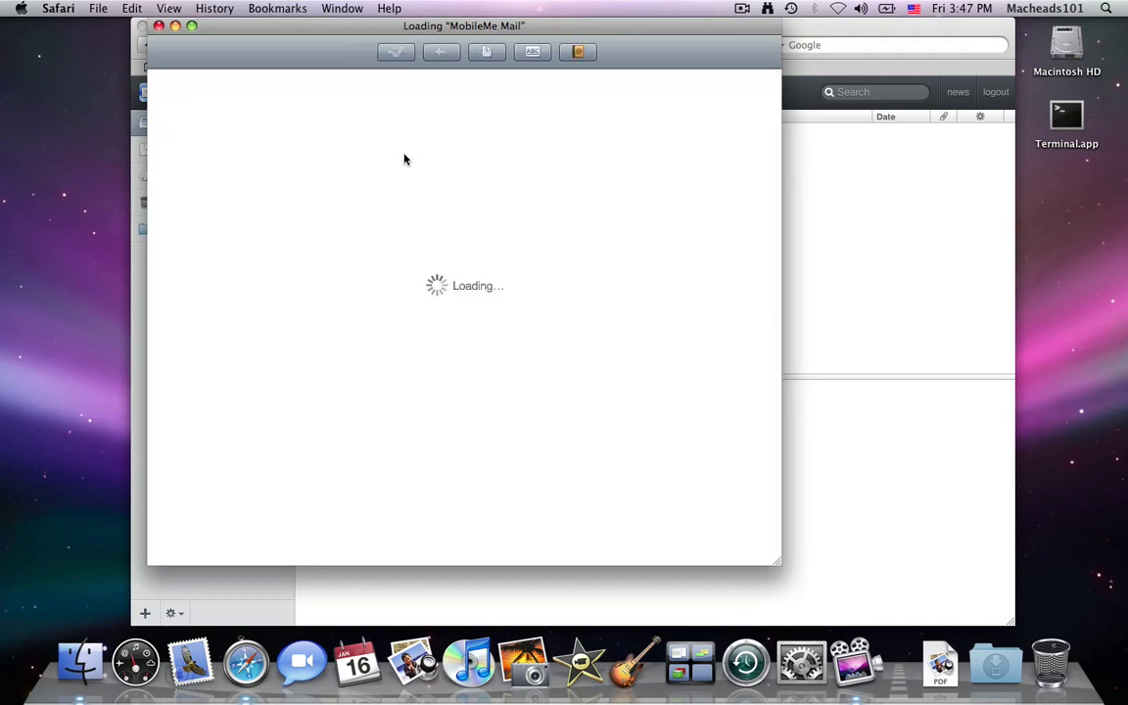
drag(465, 52, 433, 181)
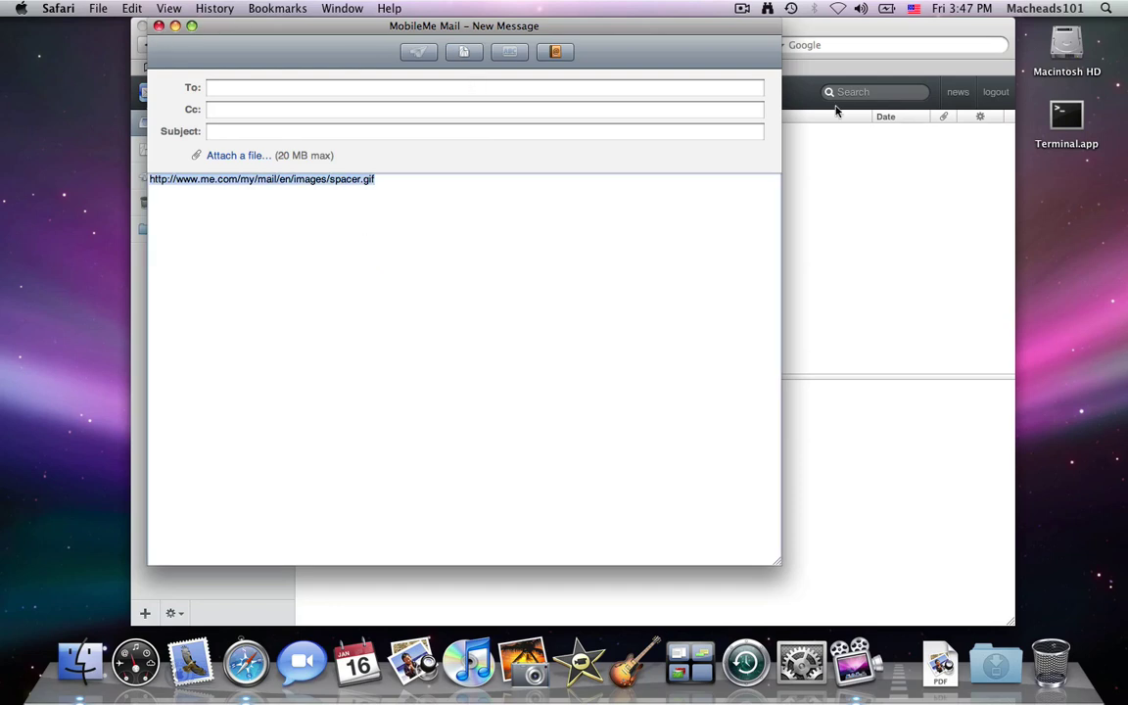
drag(1066, 115, 1070, 173)
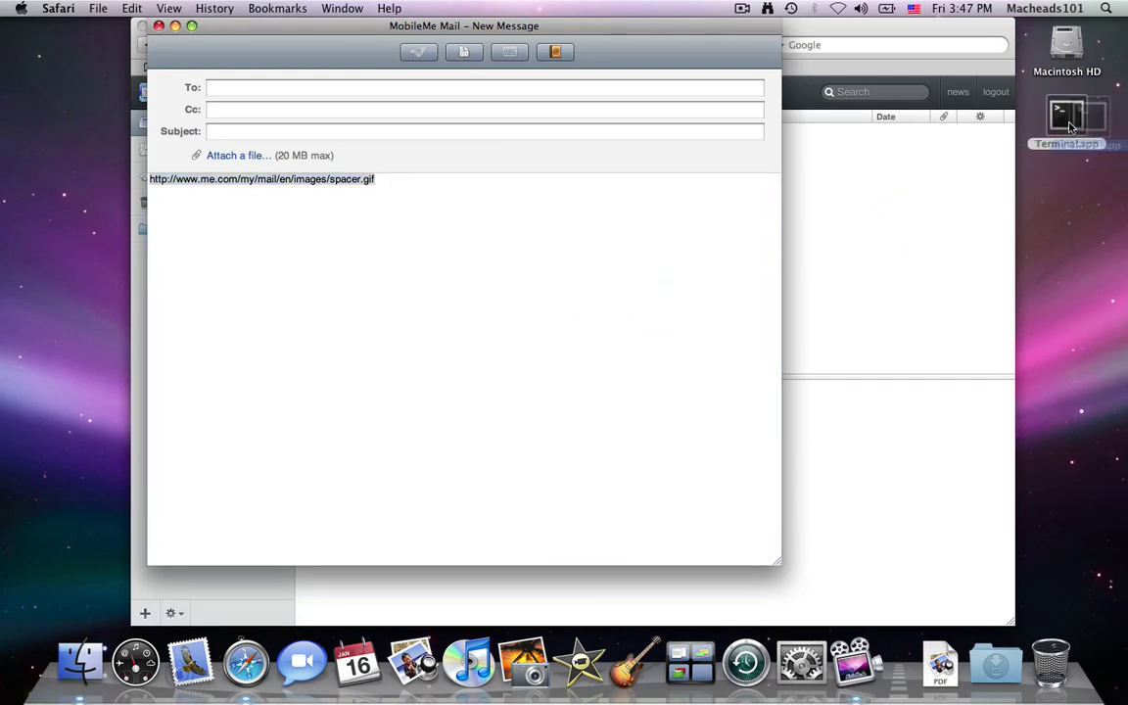
click(605, 192)
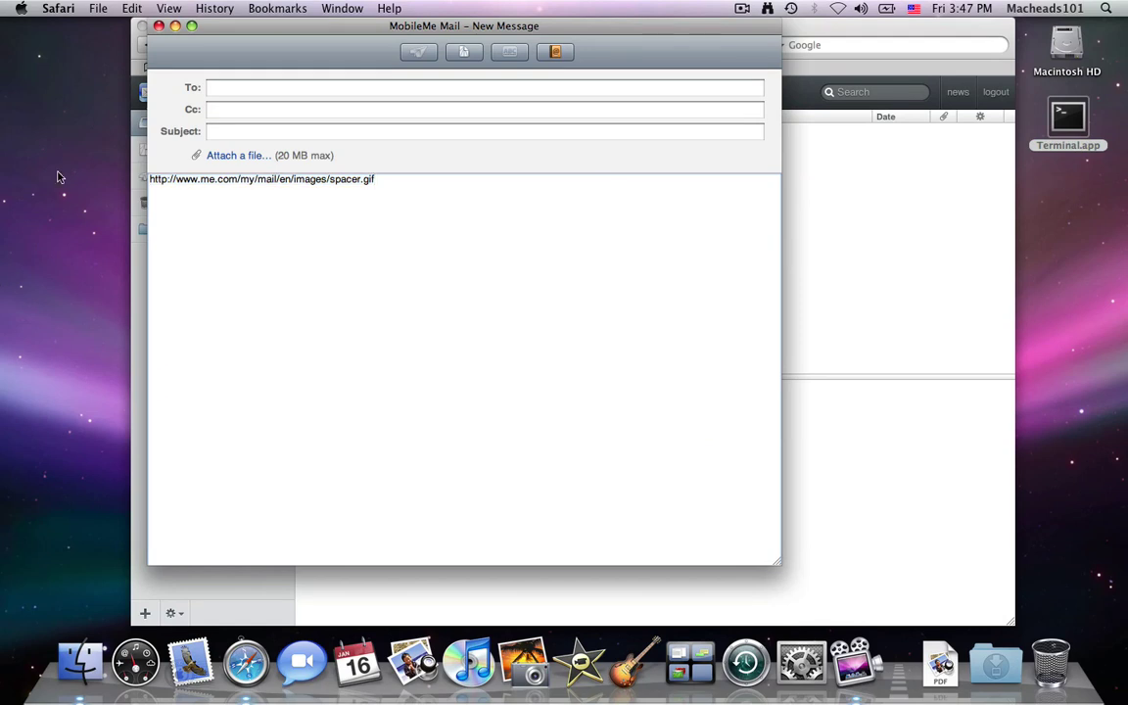
Close the message window, discarding the unsaved draft, back to the empty inbox
click(156, 29)
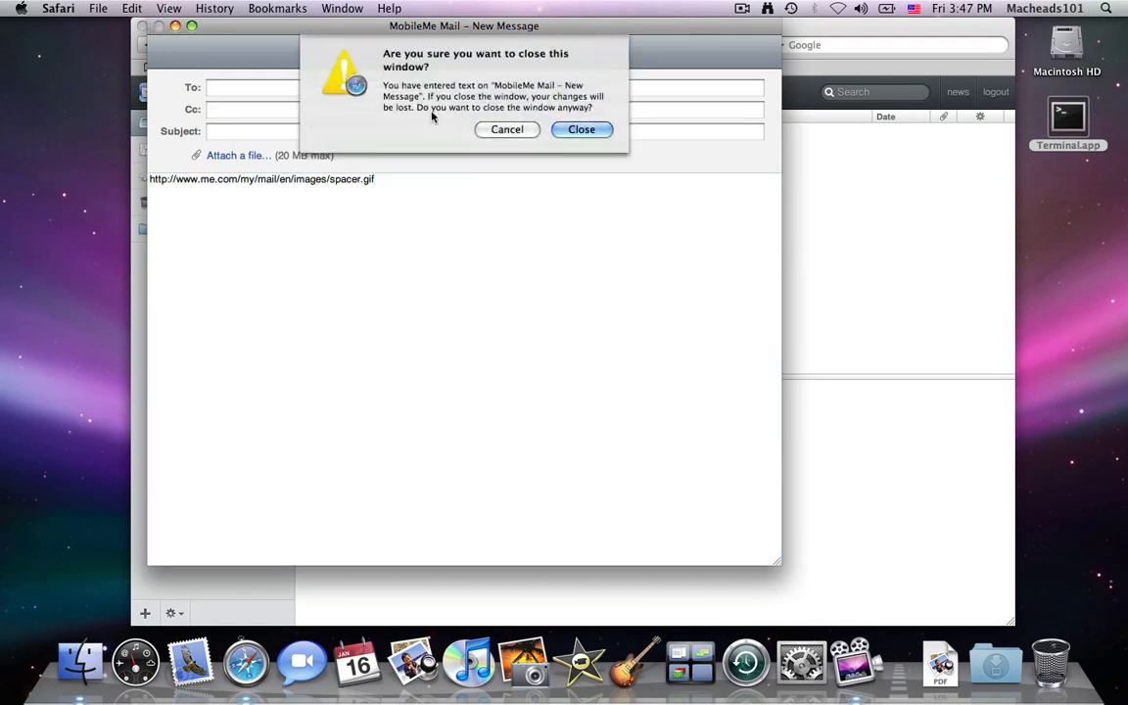
click(586, 129)
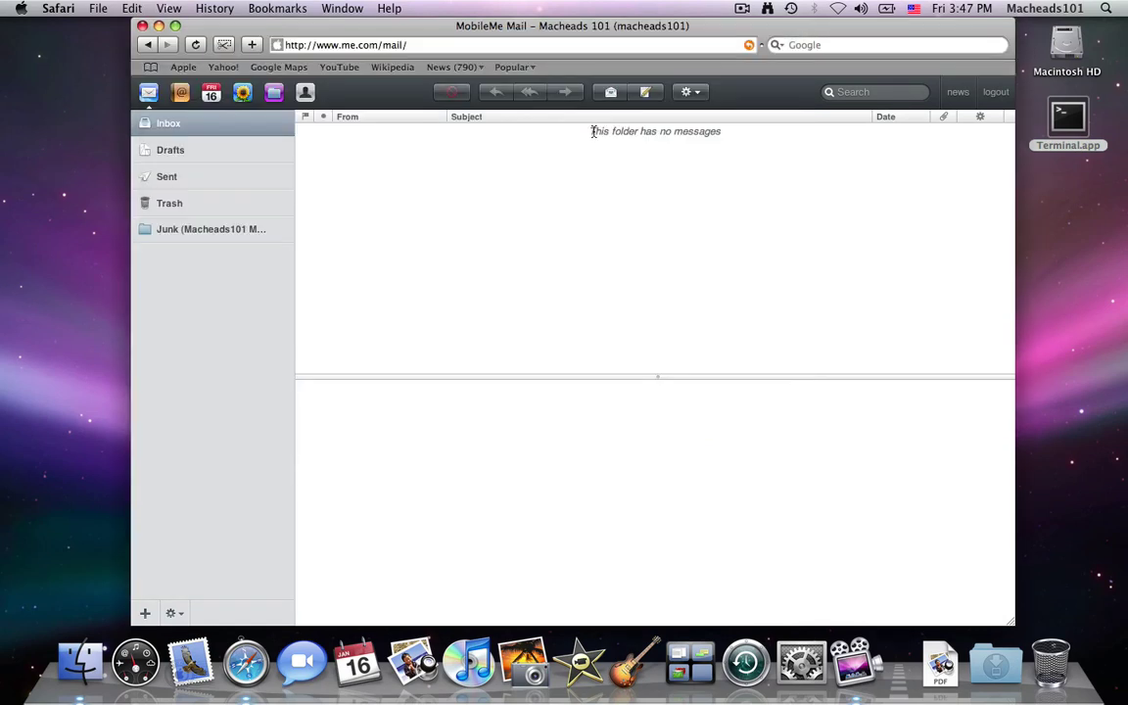
drag(593, 131, 778, 144)
click(777, 145)
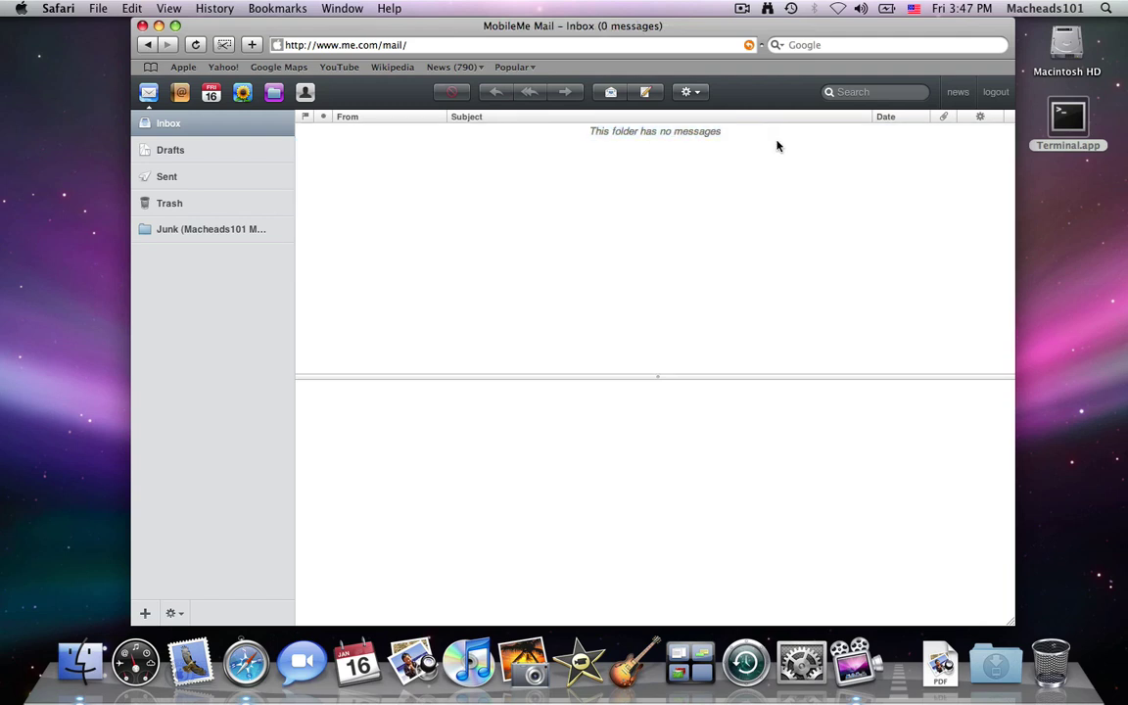
Browse Contacts, then switch to Calendar showing the January 11–17, 2009 week
click(186, 92)
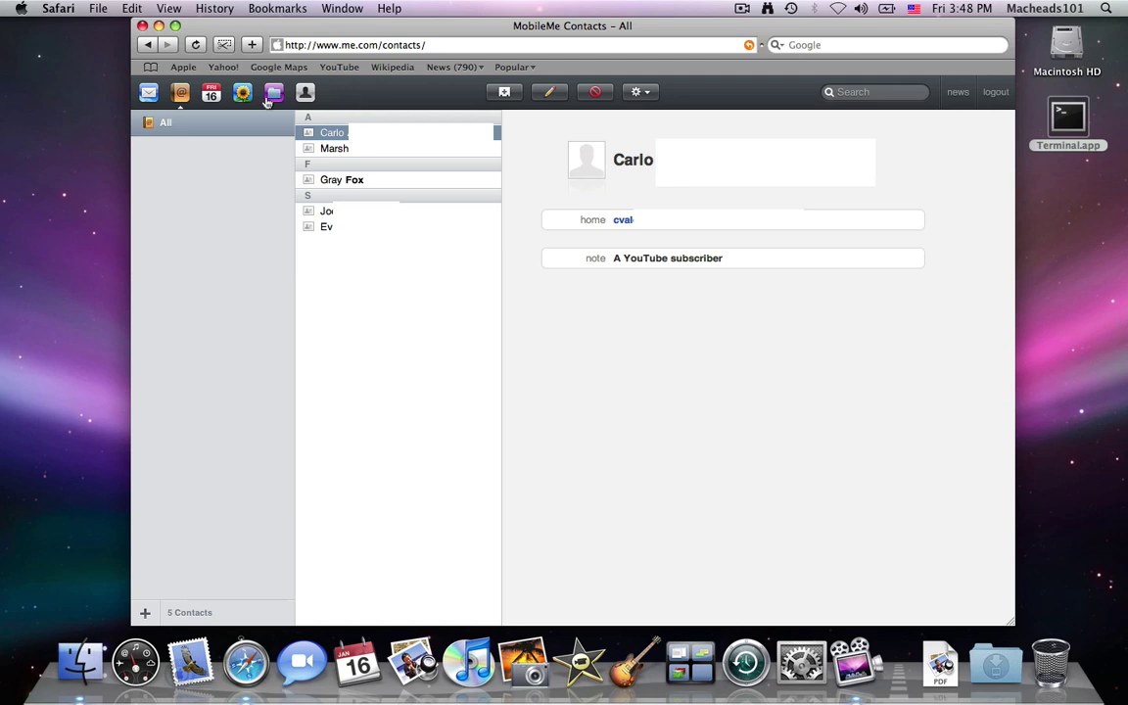
click(214, 96)
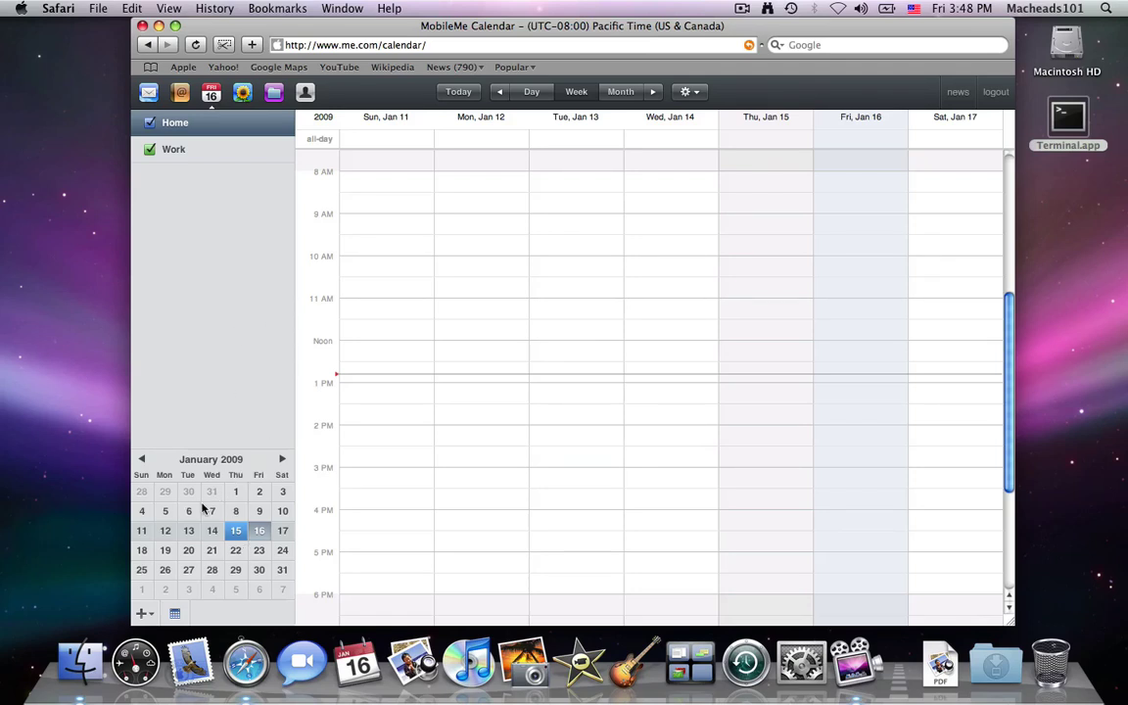
View the Gallery album, then switch to the iDisk Home folder listing
click(243, 92)
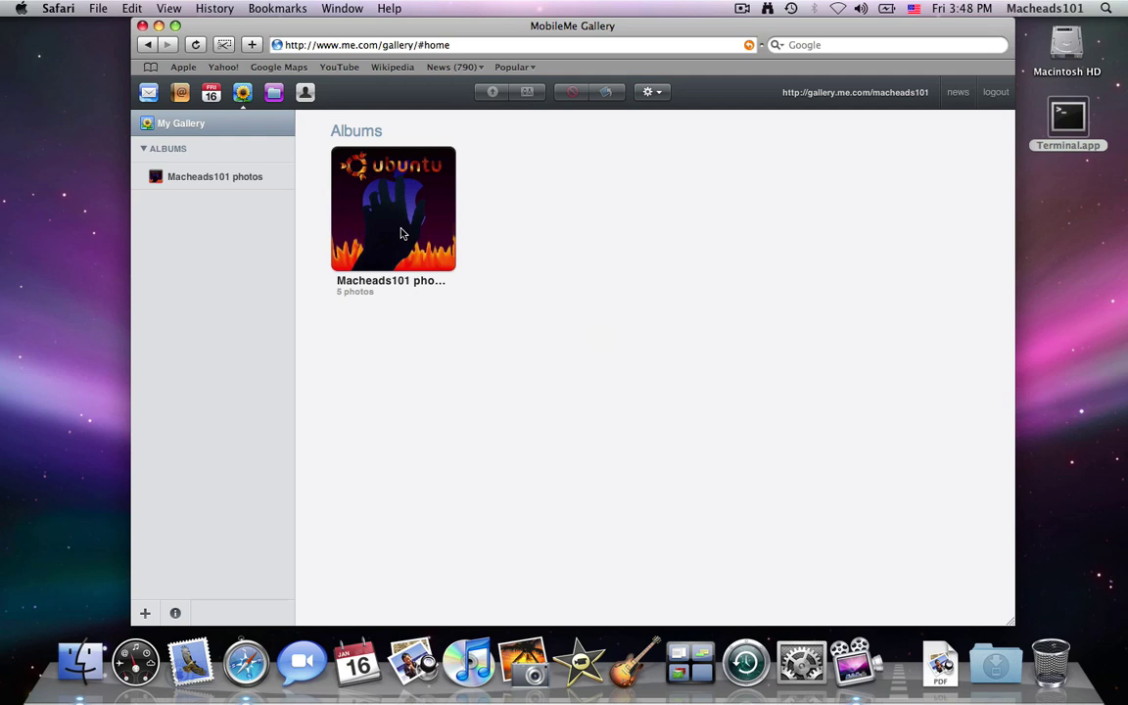
click(276, 93)
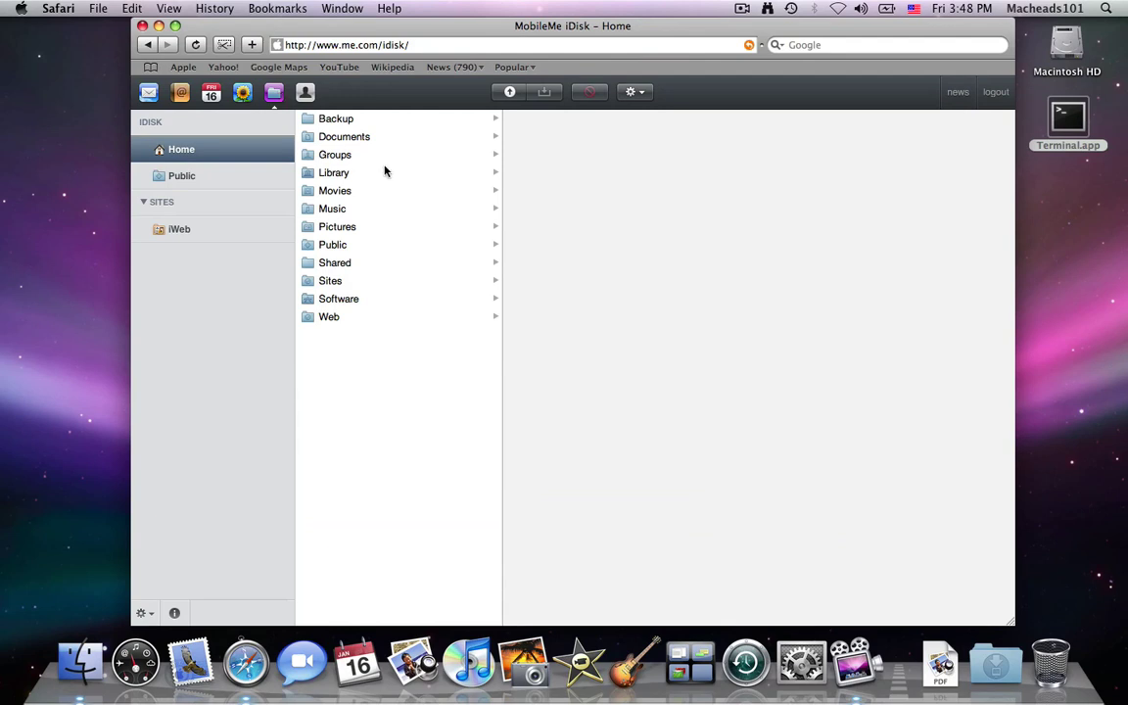
Browse the Library, Sites, Software, Documents and Backup iDisk folders, then open Account settings
click(348, 170)
click(347, 283)
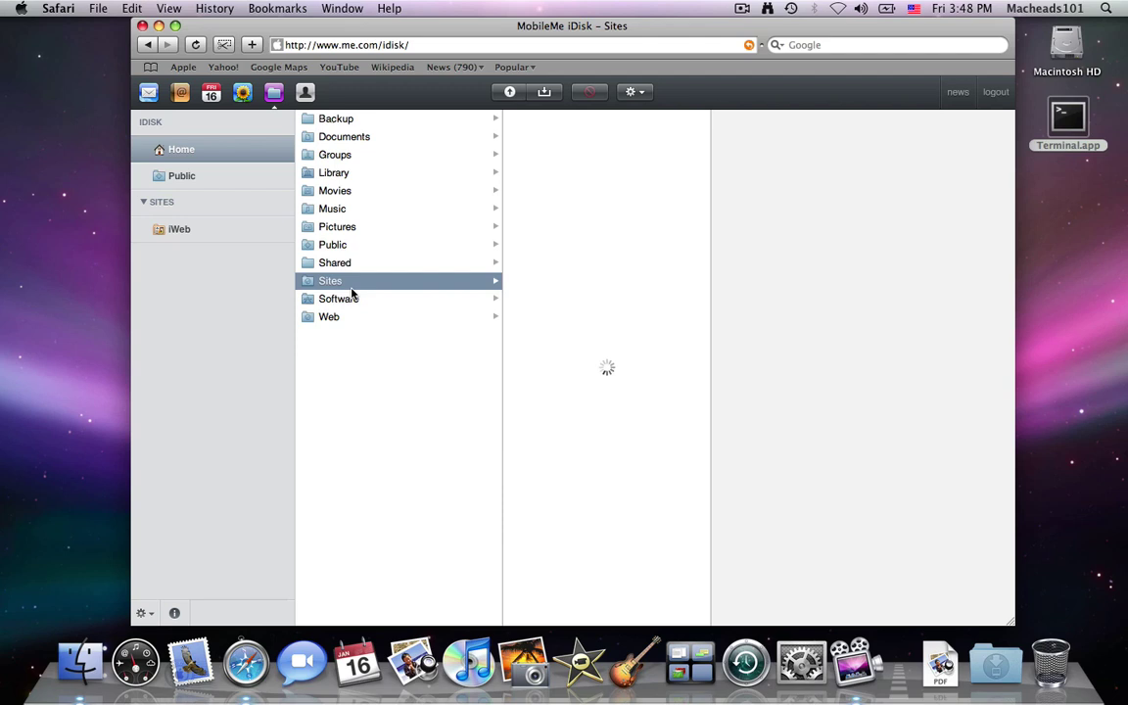
click(351, 304)
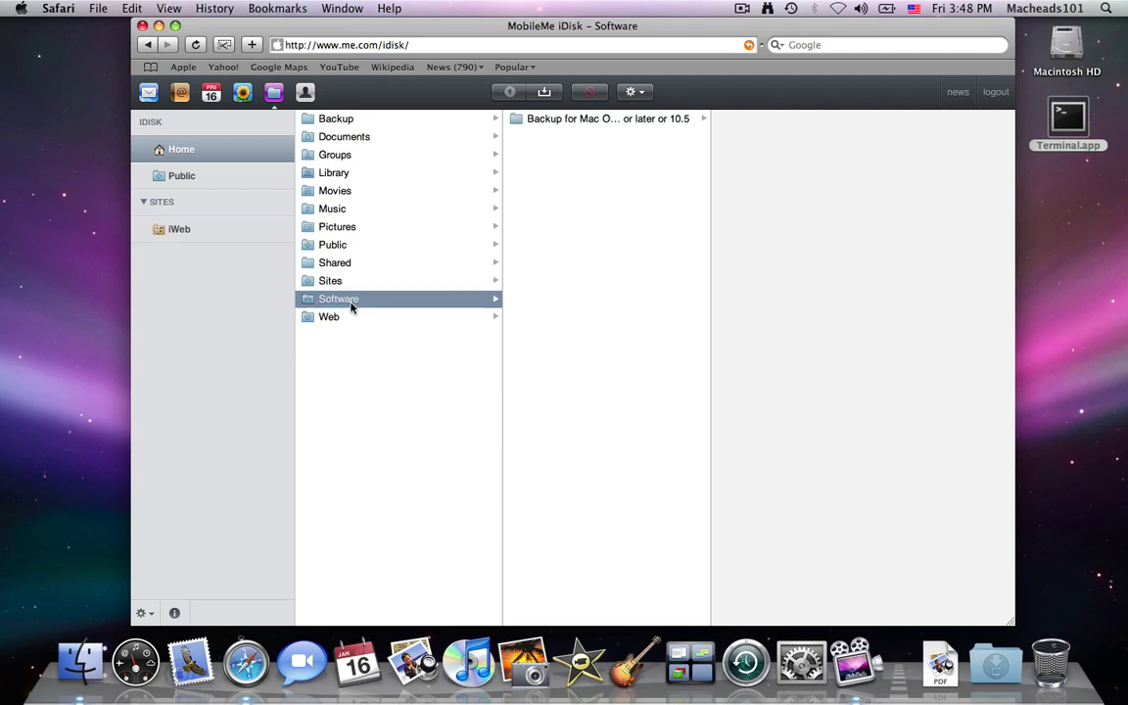
click(359, 134)
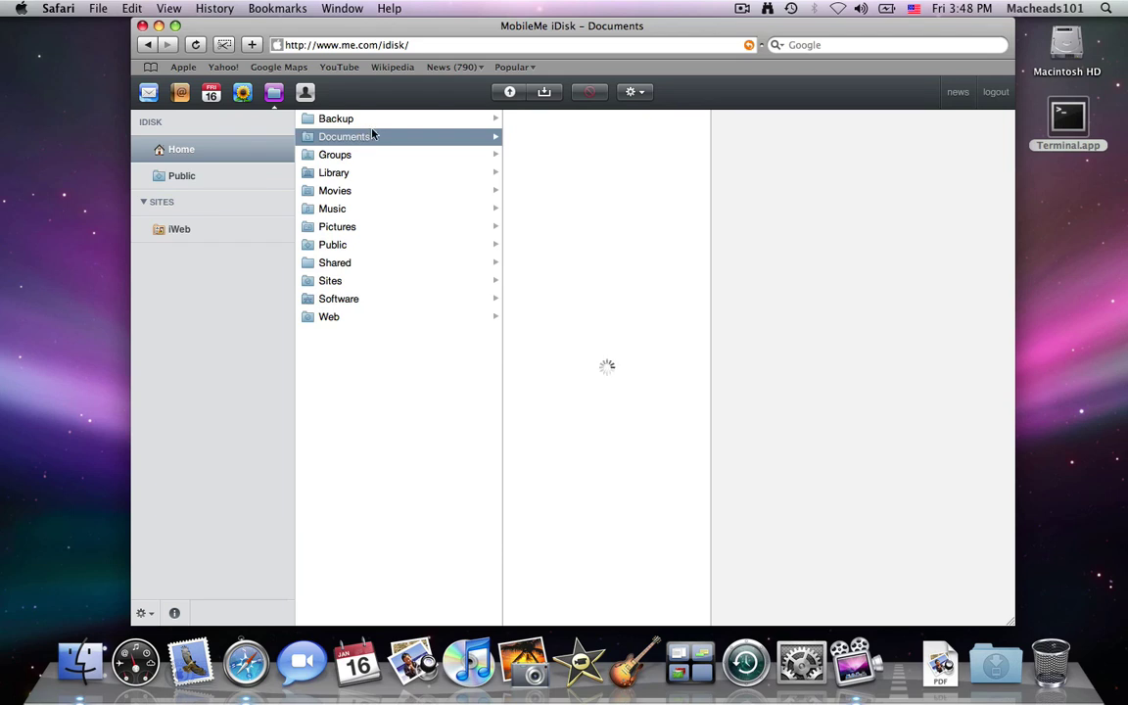
click(377, 122)
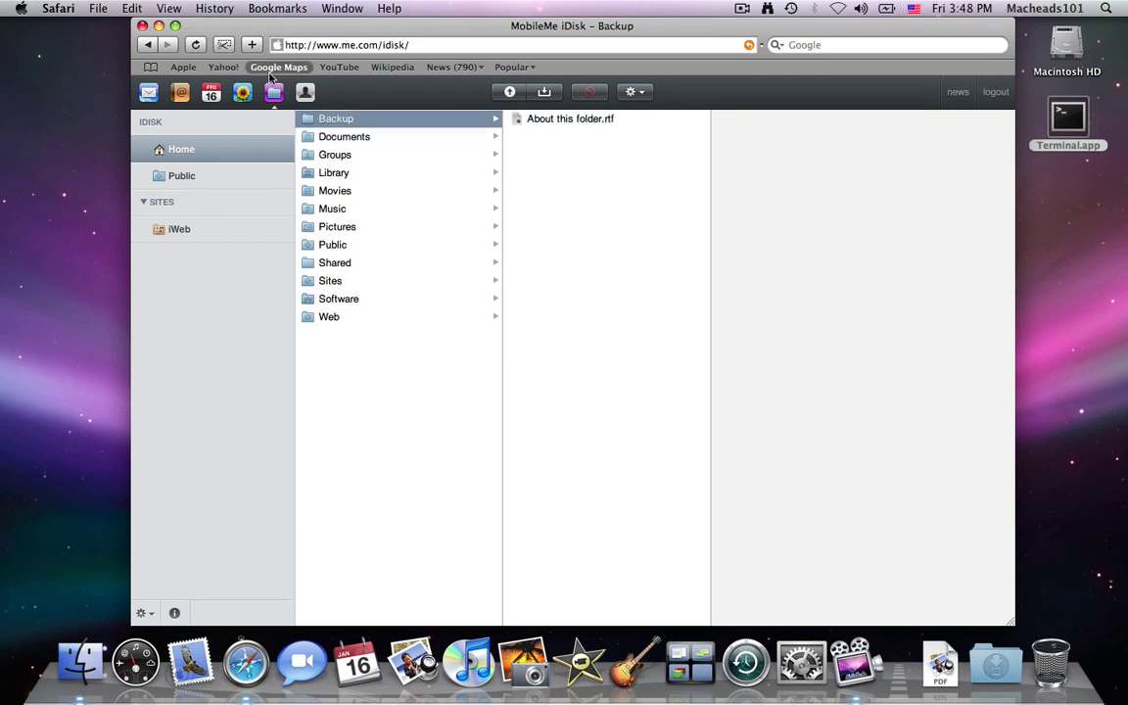
click(306, 92)
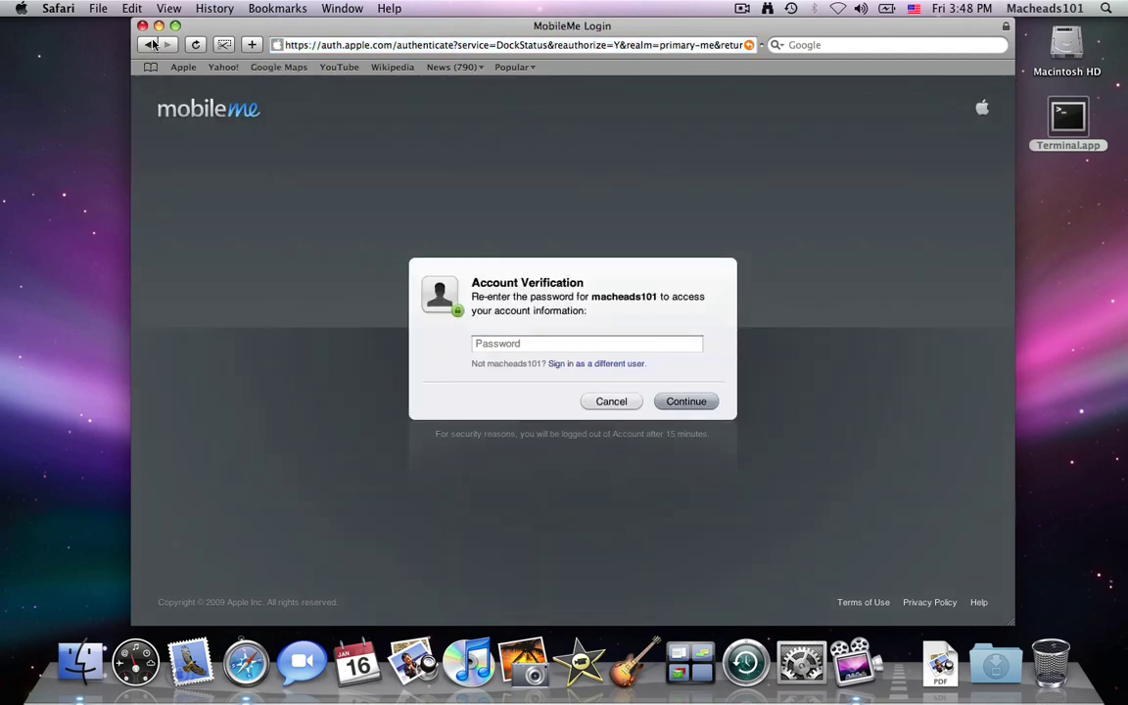
Skip the account verification, go back to the Mail inbox, and log out
click(152, 44)
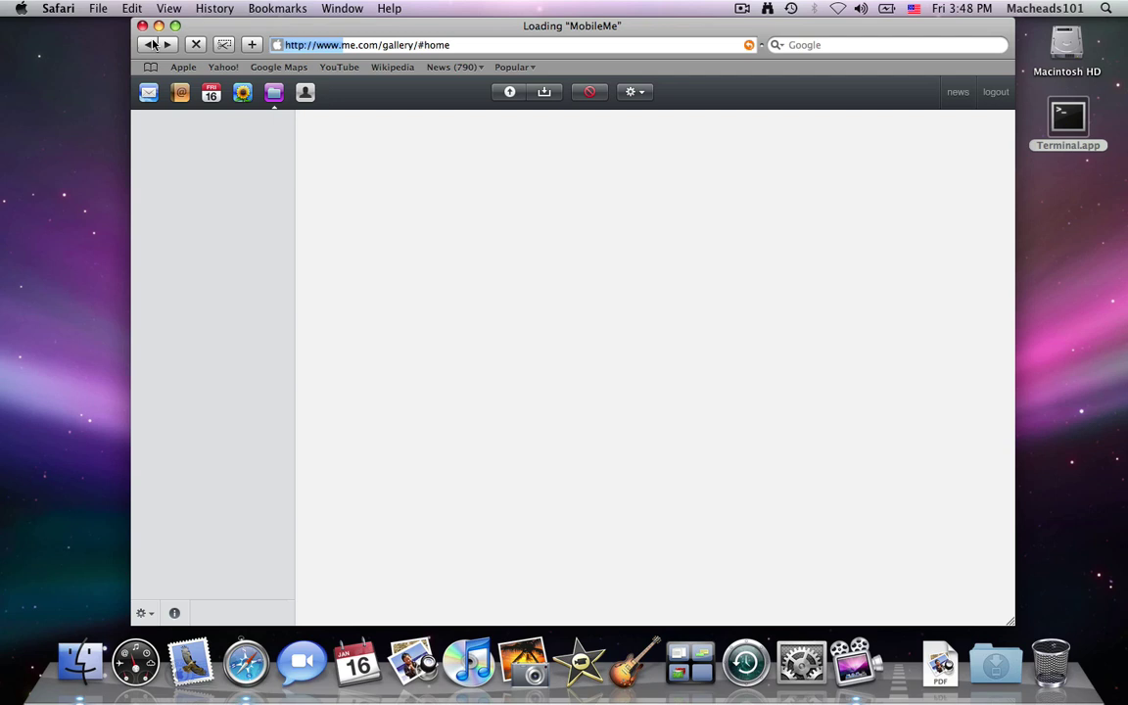
click(148, 91)
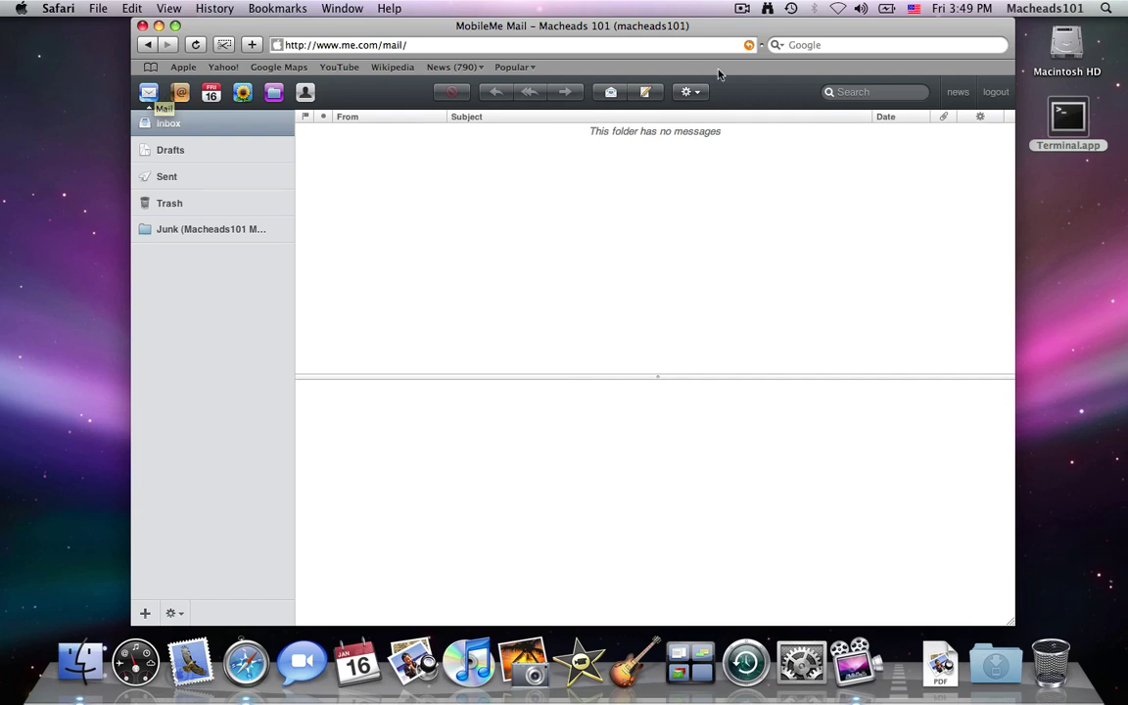
click(995, 92)
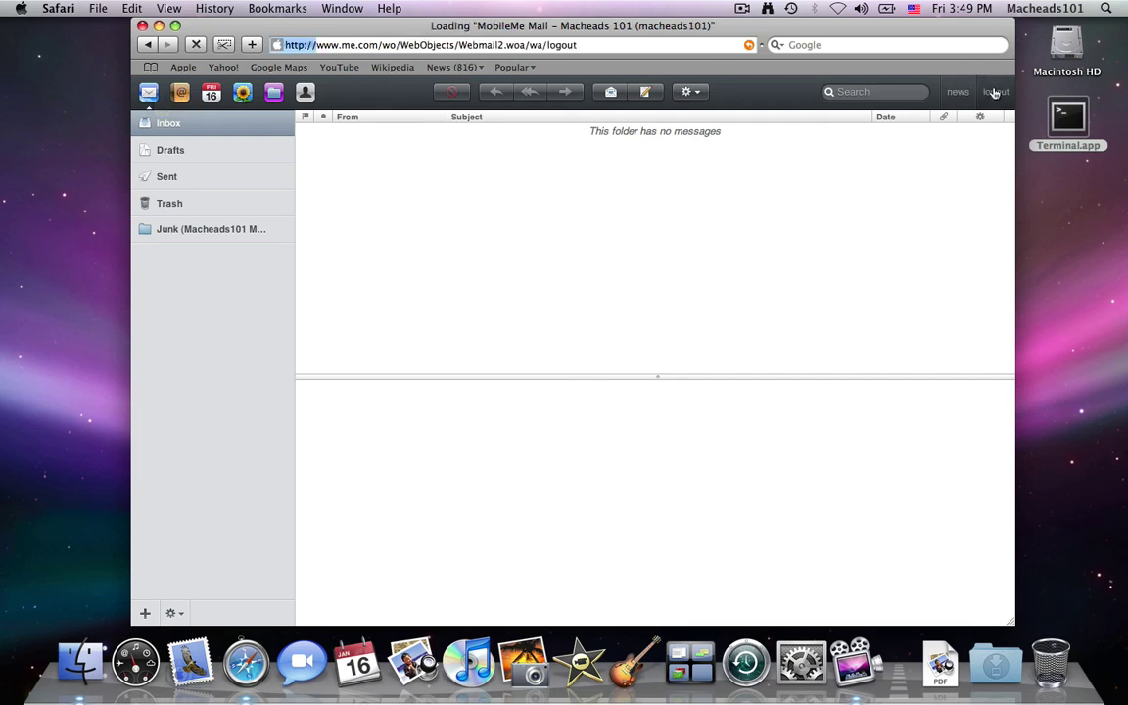
Hide Safari, bring up Dashboard with F12, then dismiss it to the desktop
key(super+h)
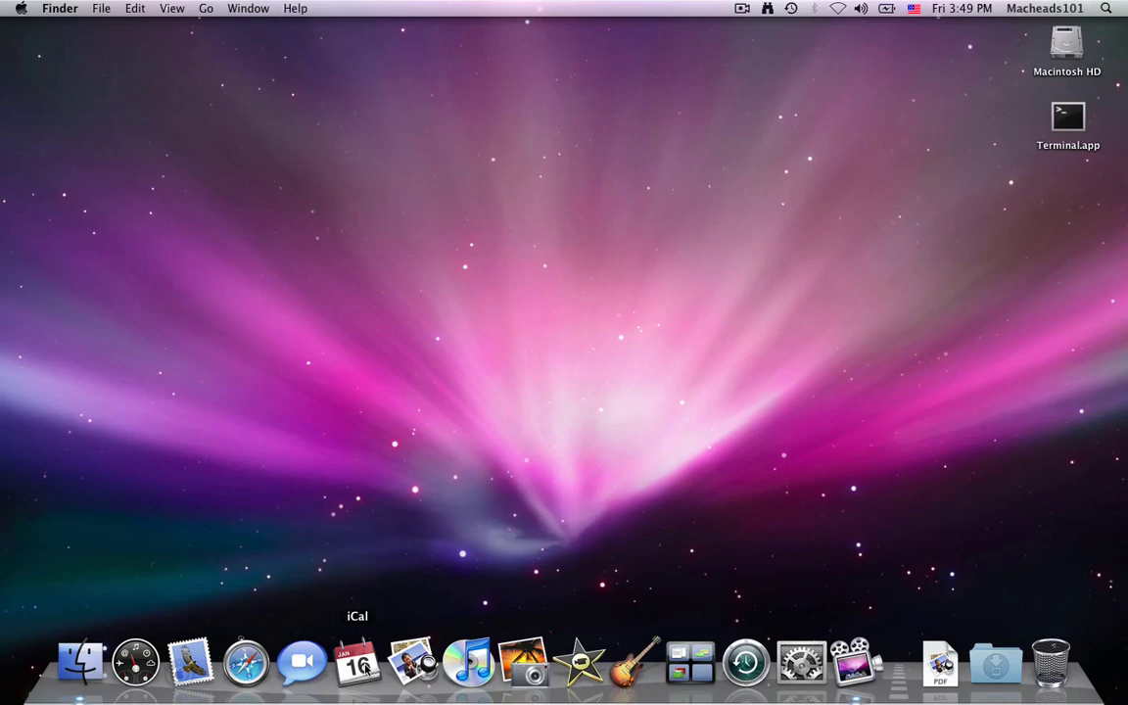
key(F12)
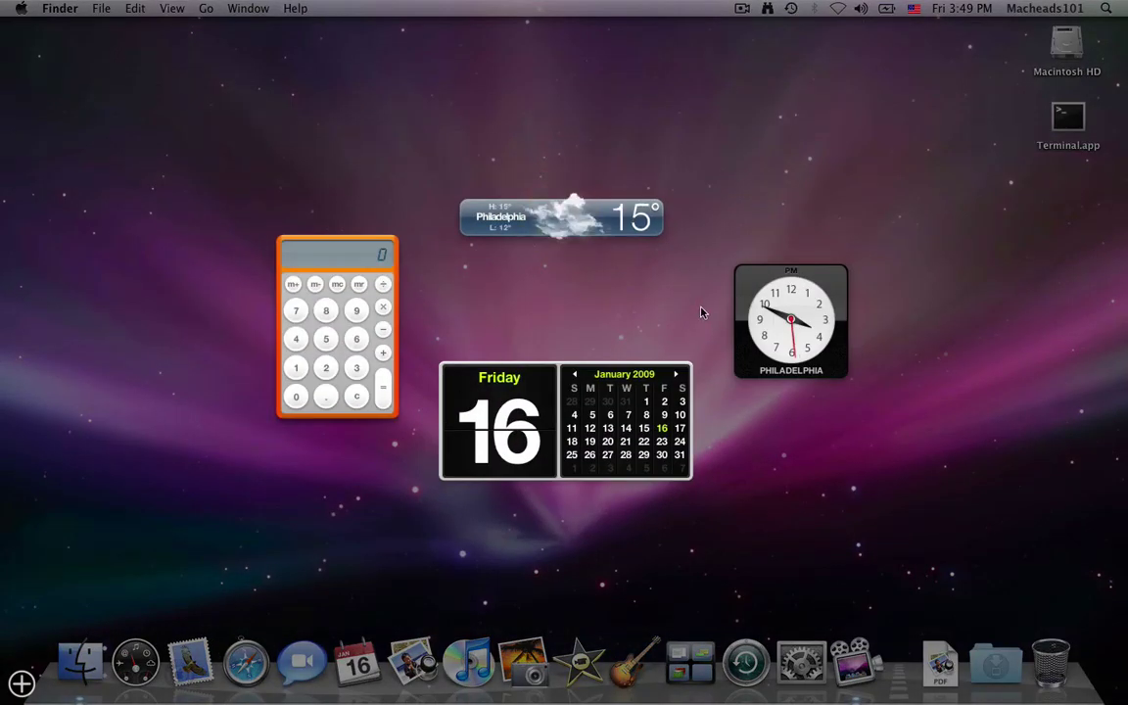
click(701, 312)
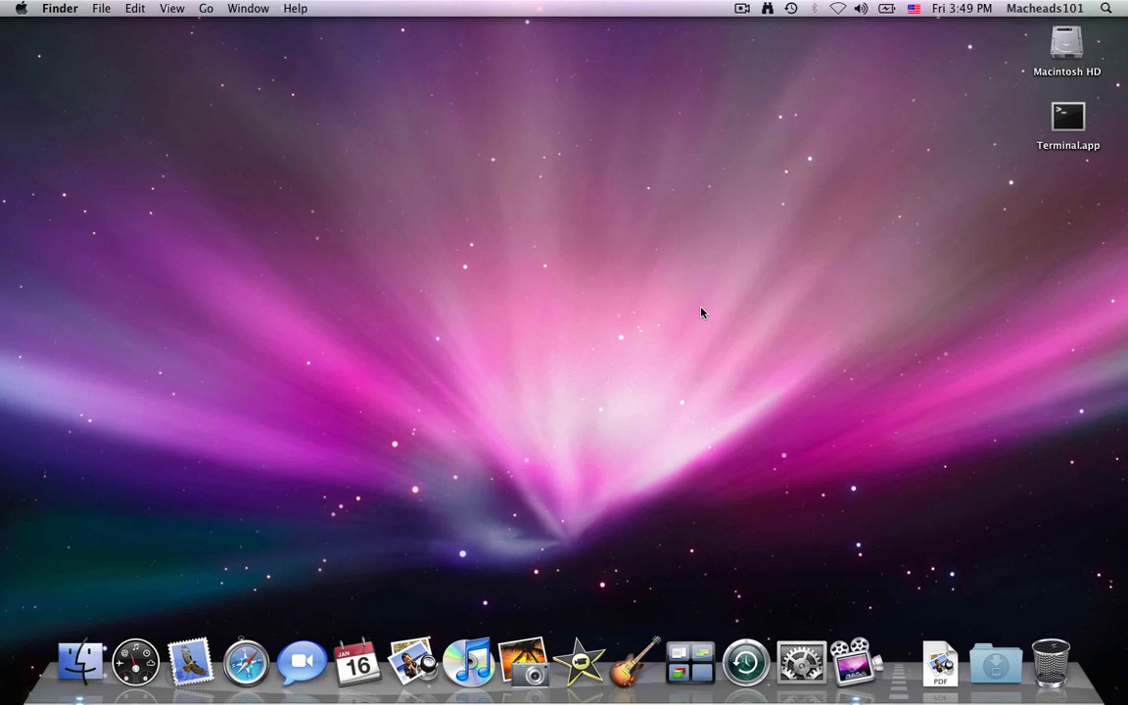
Launch System Preferences via Spotlight and open the MobileMe pane
key(super+space)
text(sys)
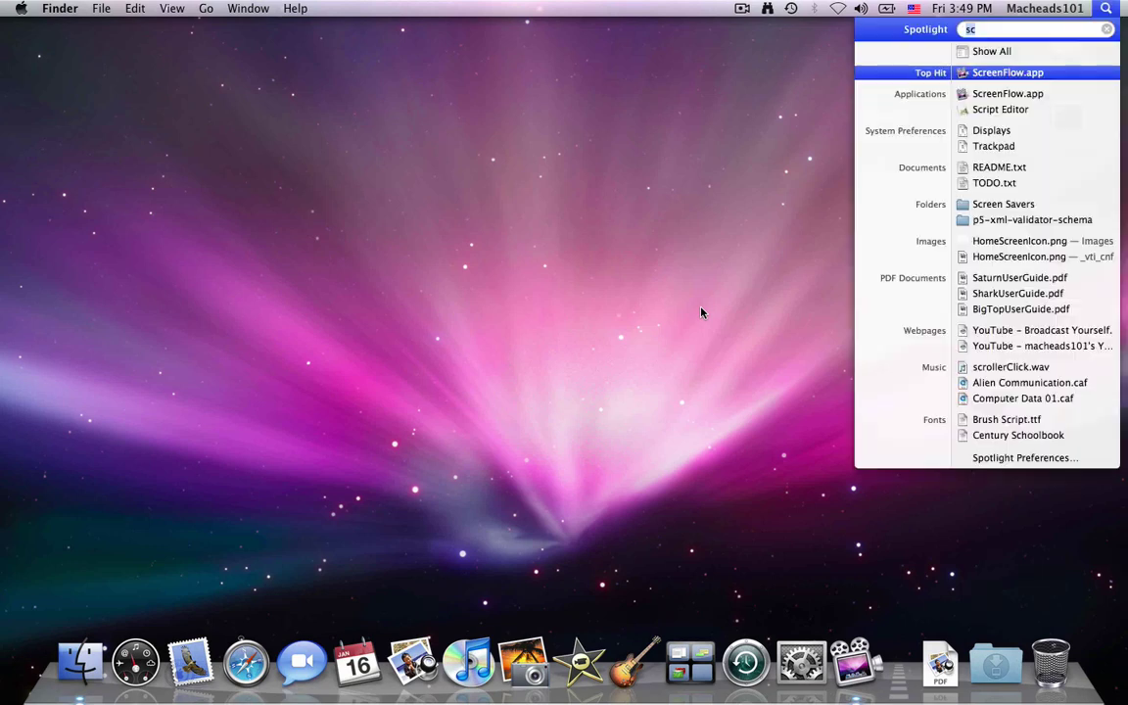
key(Return)
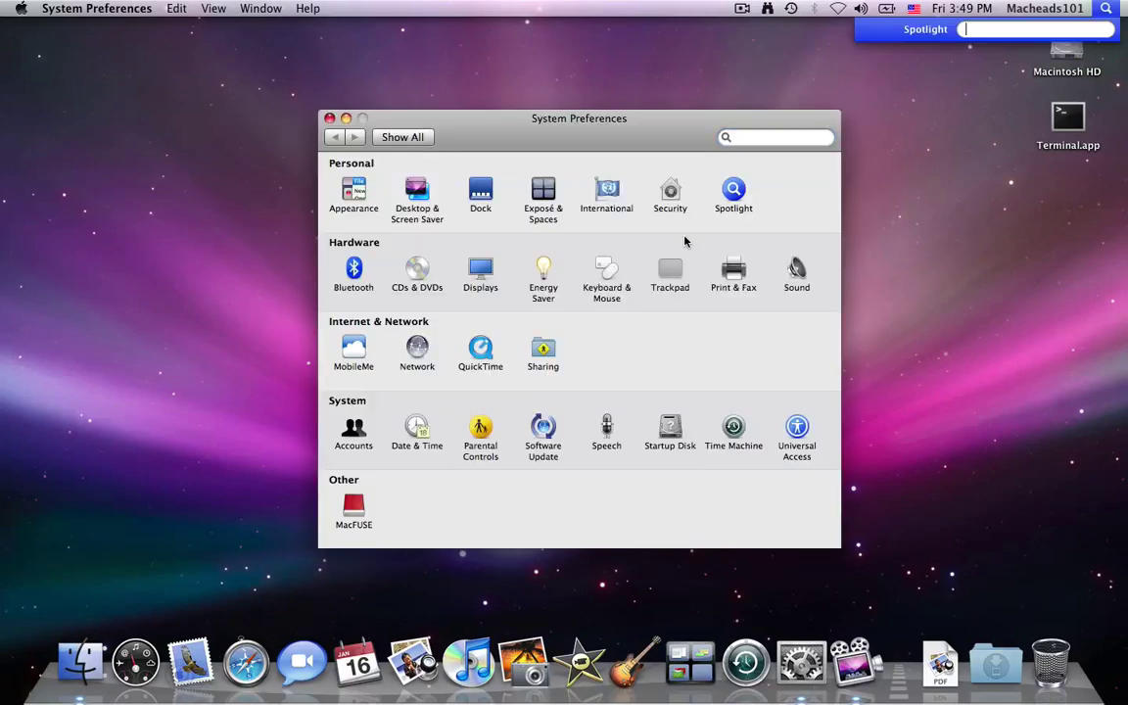
click(360, 348)
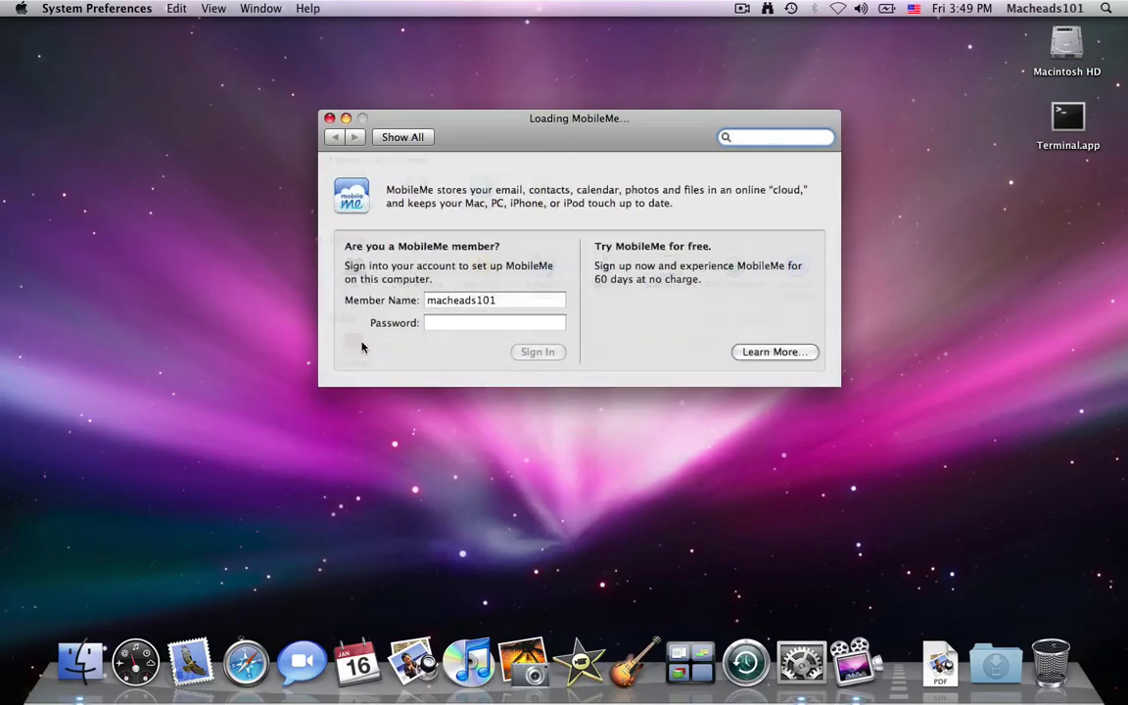
Enter the account password and sign in to MobileMe
click(492, 311)
text(******)
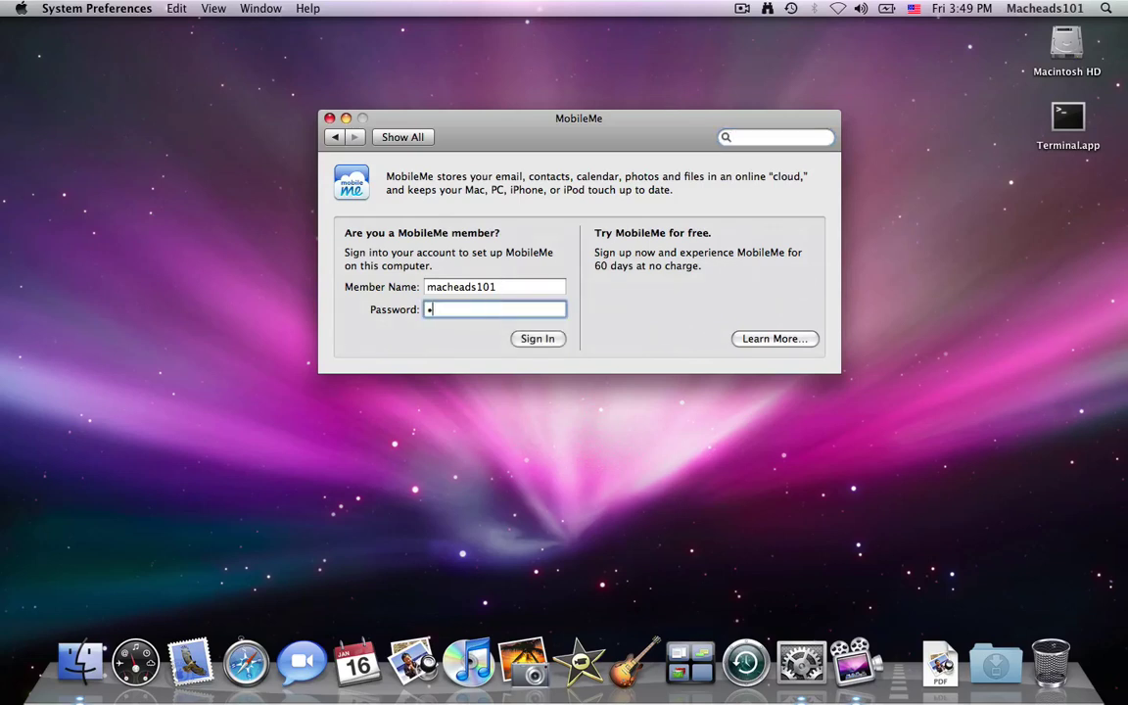
key(BackSpace)
key(BackSpace)
key(BackSpace)
key(BackSpace)
key(BackSpace)
text(********)
key(Return)
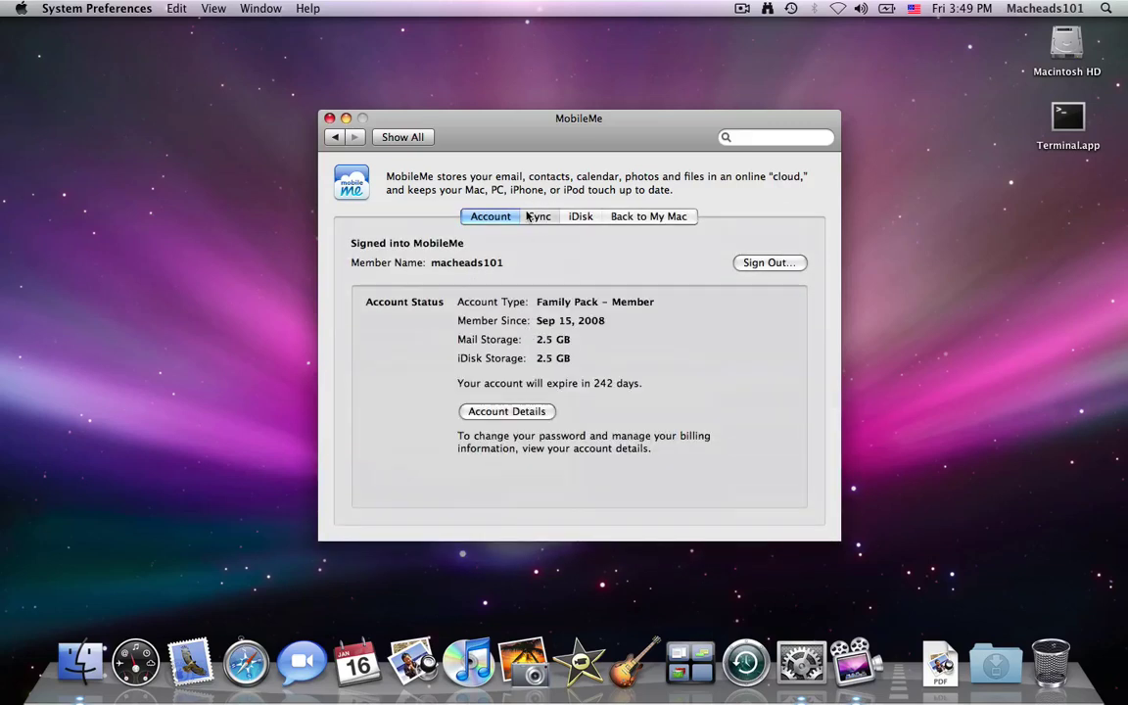
Show the Sync tab and scroll through its unchecked items like Contacts, Keychains and Notes
click(527, 216)
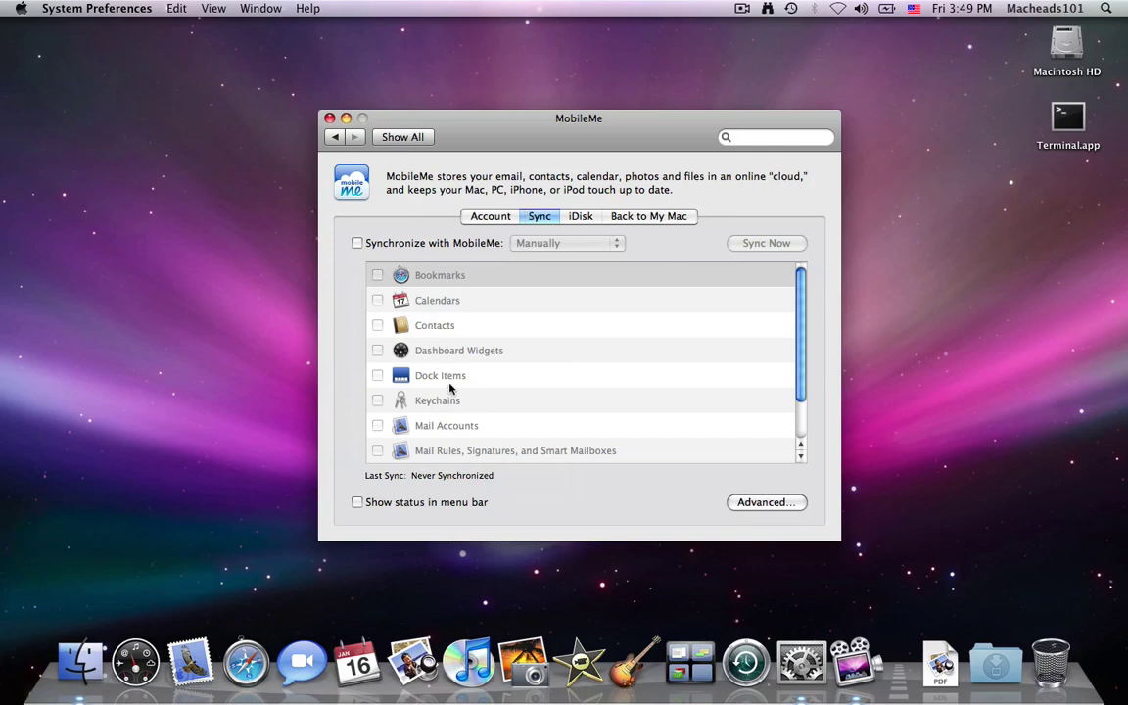
scroll(453, 389, down, 3)
scroll(452, 390, down, 1)
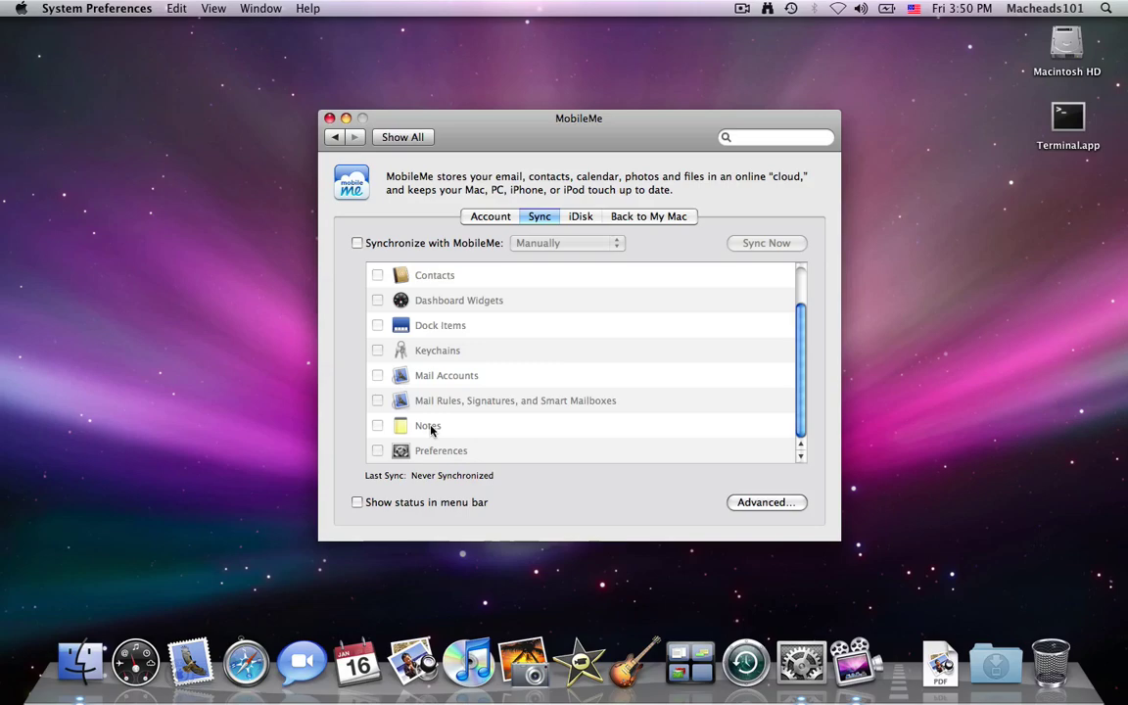
key(F12)
key(F12)
Look through the iDisk and Back to My Mac tabs, then return to Account
click(592, 216)
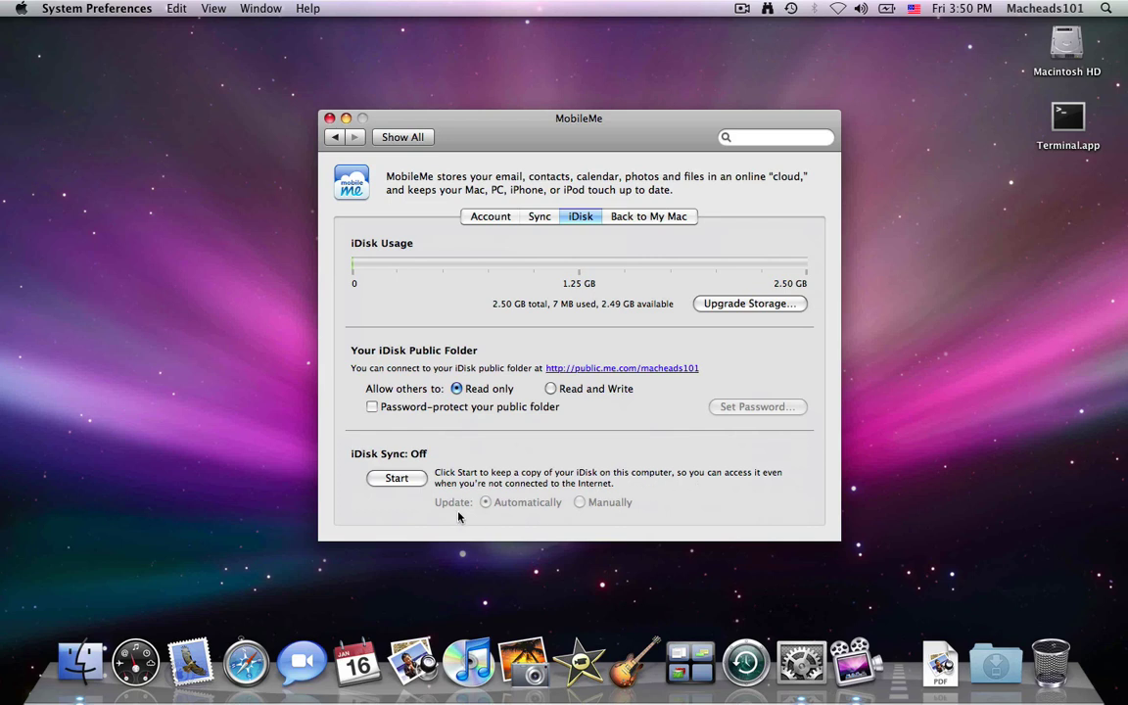
click(621, 218)
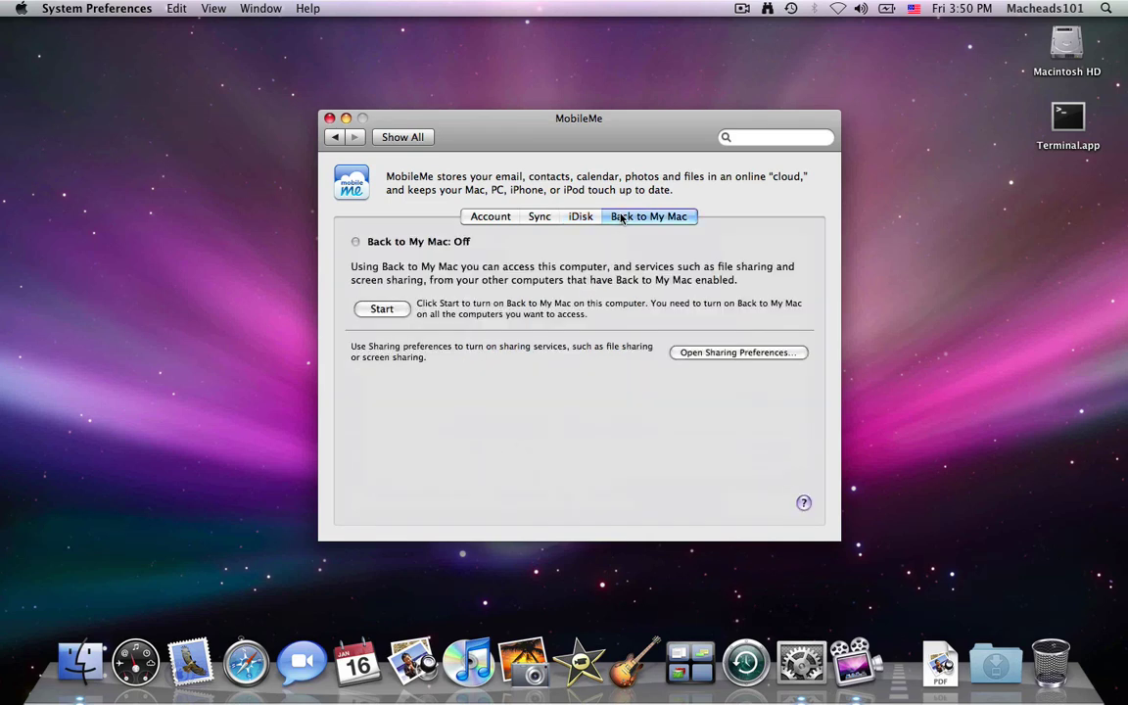
click(478, 217)
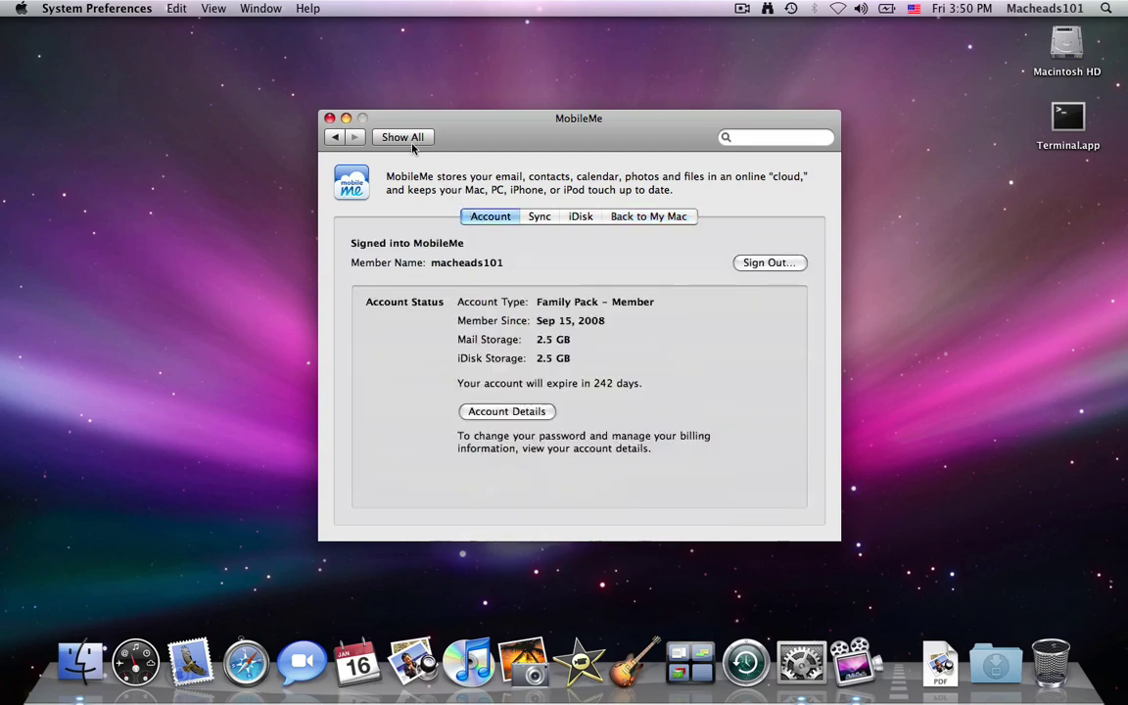
Sign out of MobileMe, confirm the sign-out, and quit System Preferences
click(779, 264)
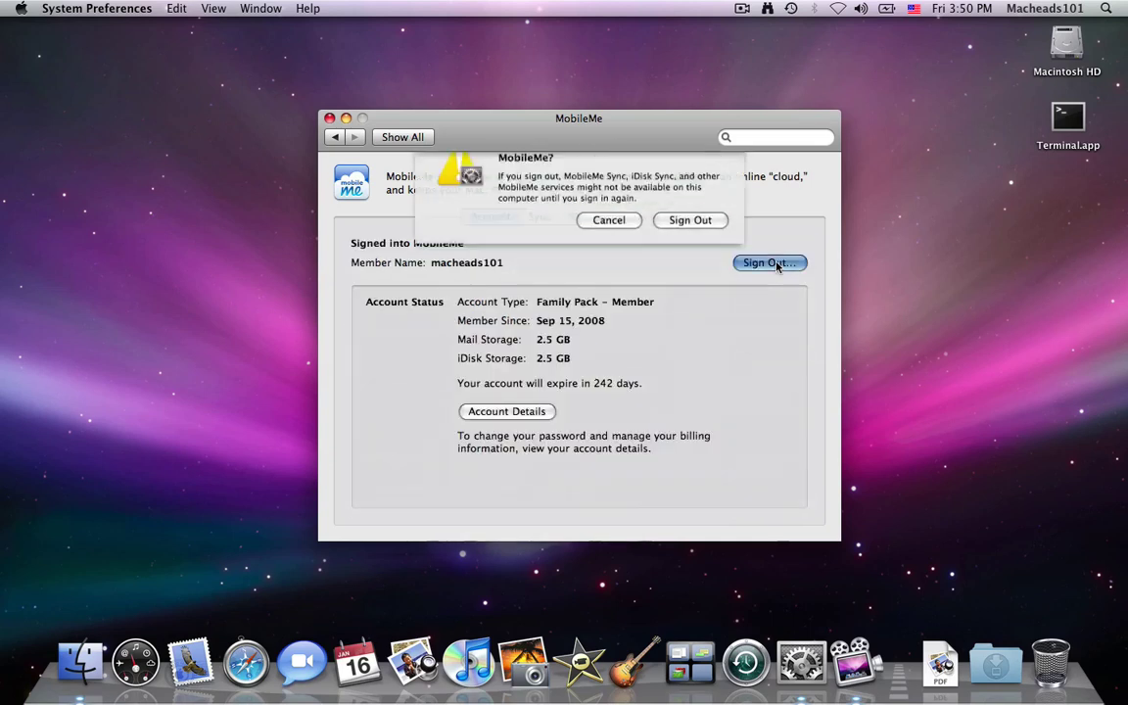
click(717, 246)
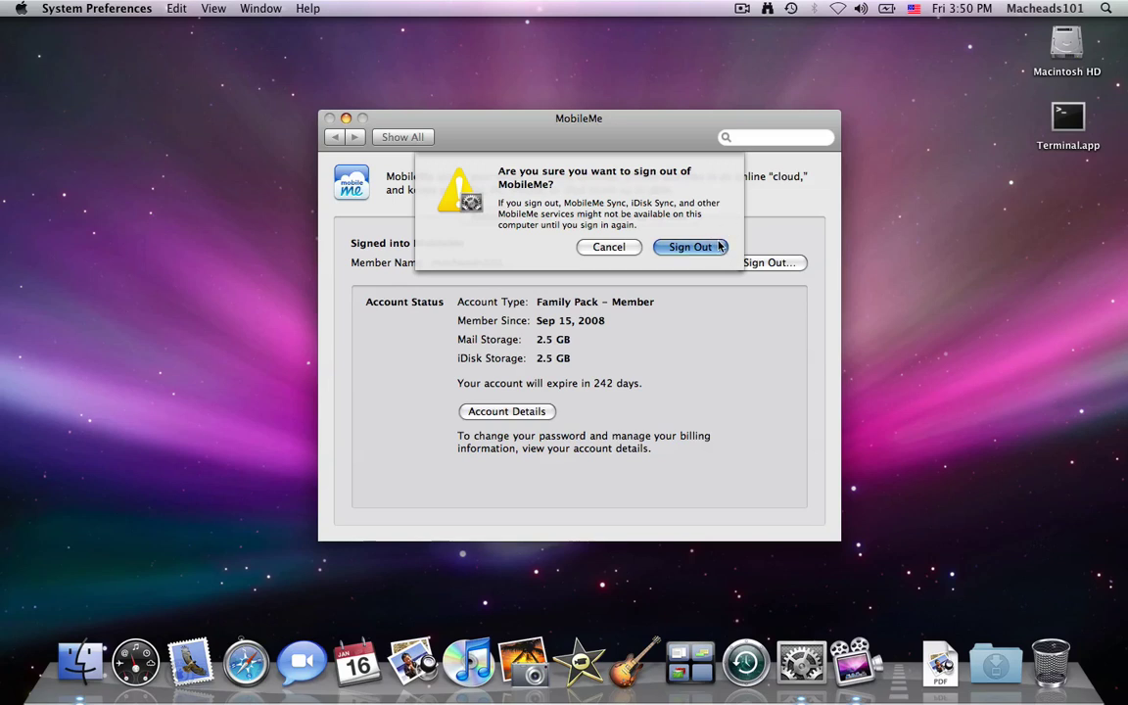
key(super+q)
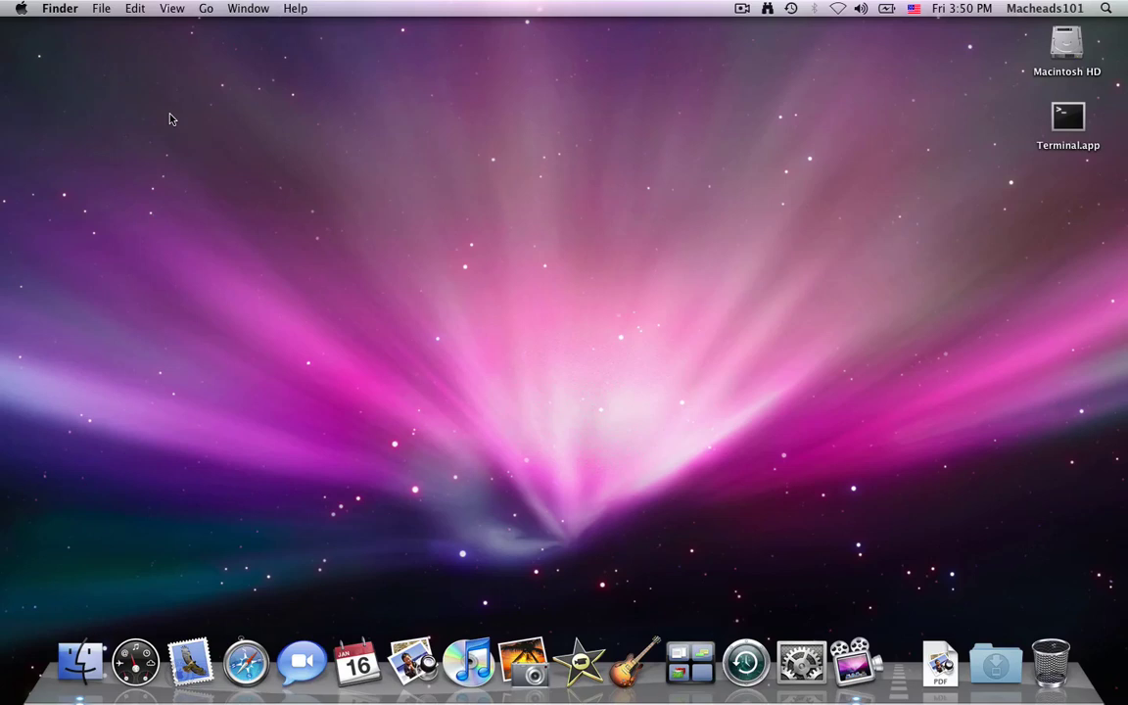
Connect to another user's iDisk by entering the member name and password
click(205, 8)
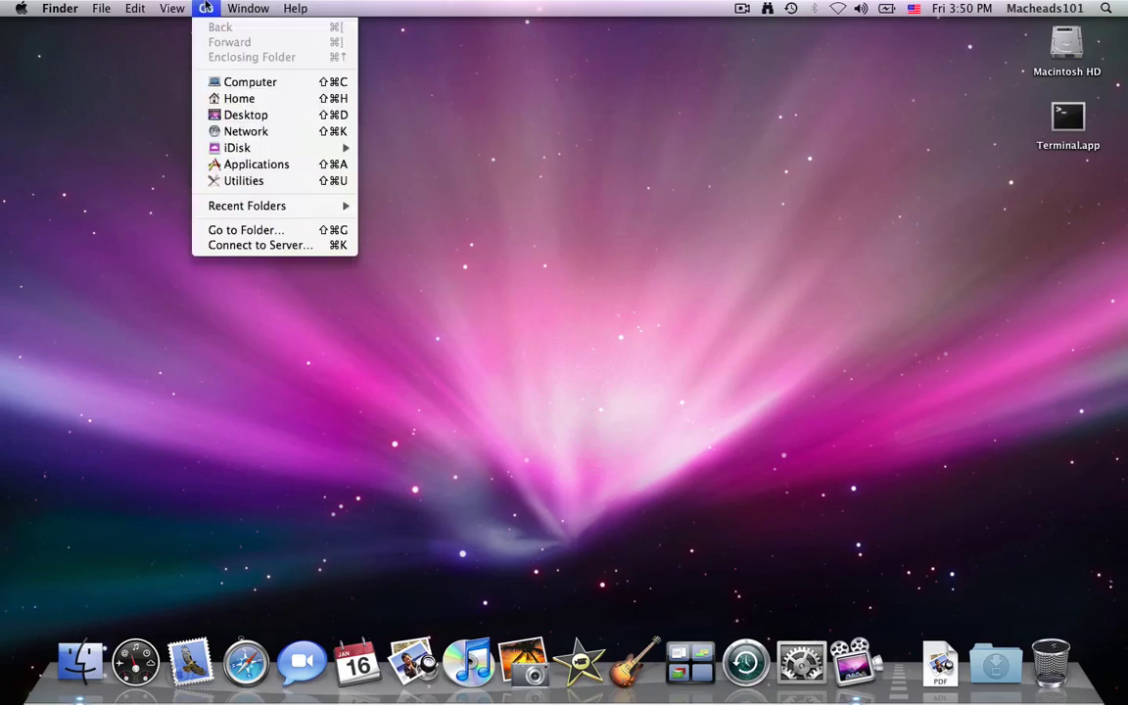
mouse_move(243, 149)
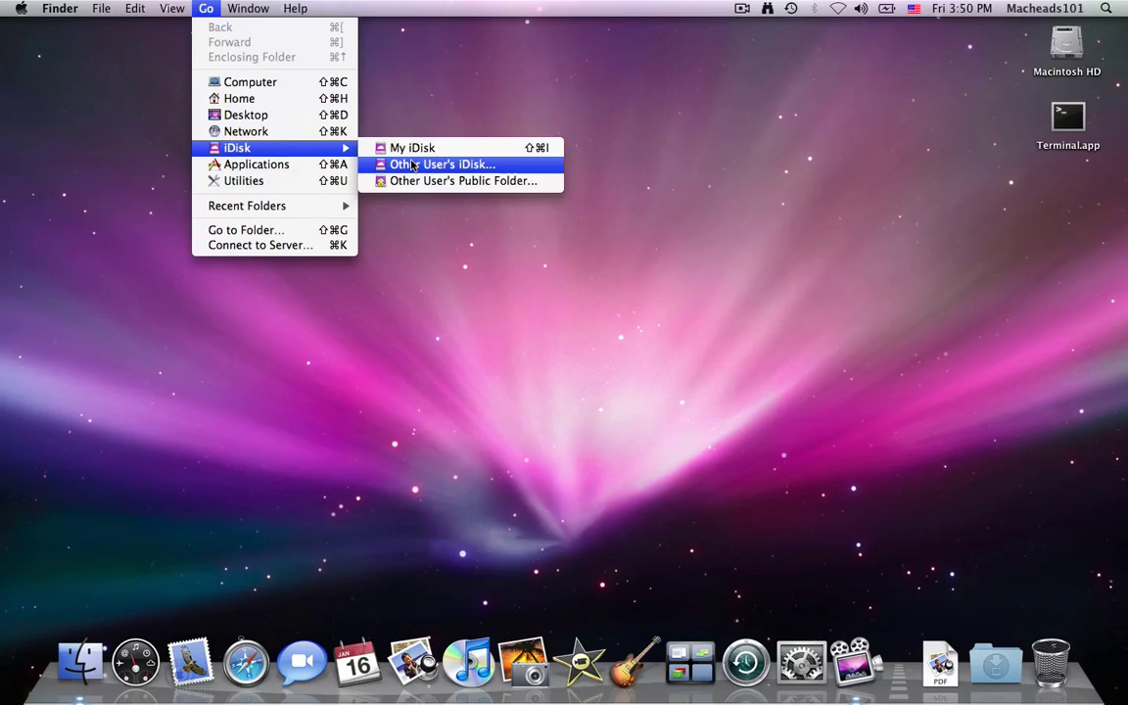
click(412, 165)
text(macheads)
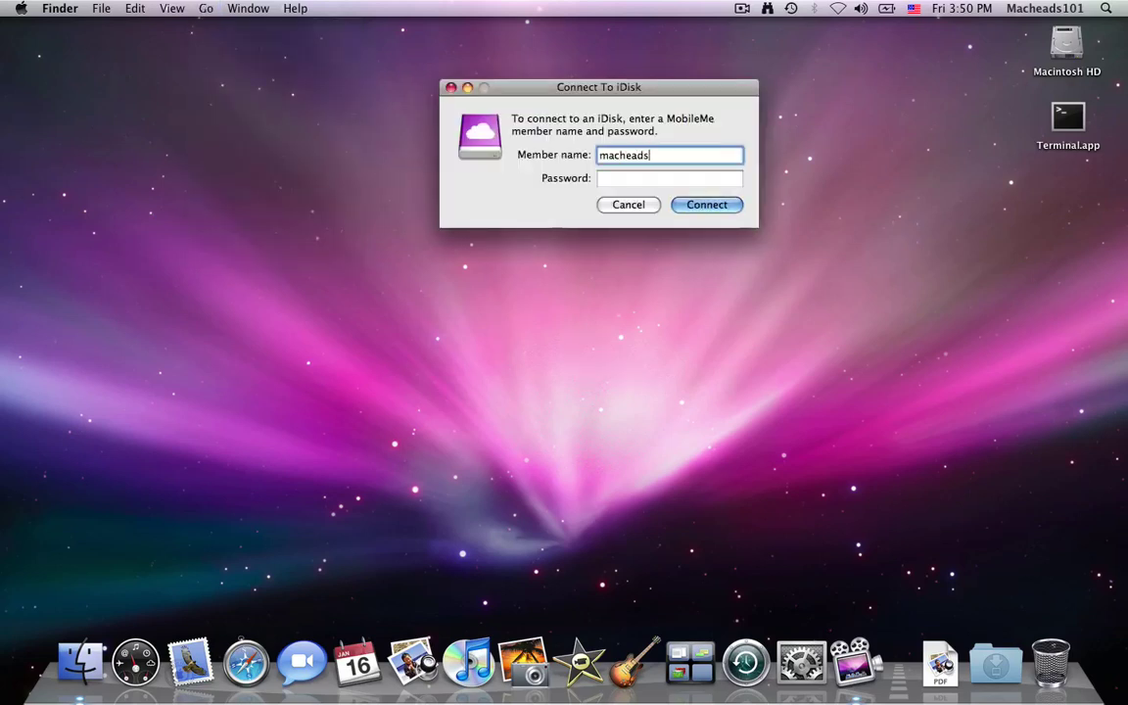
text(101)
key(Tab)
text(•••••)
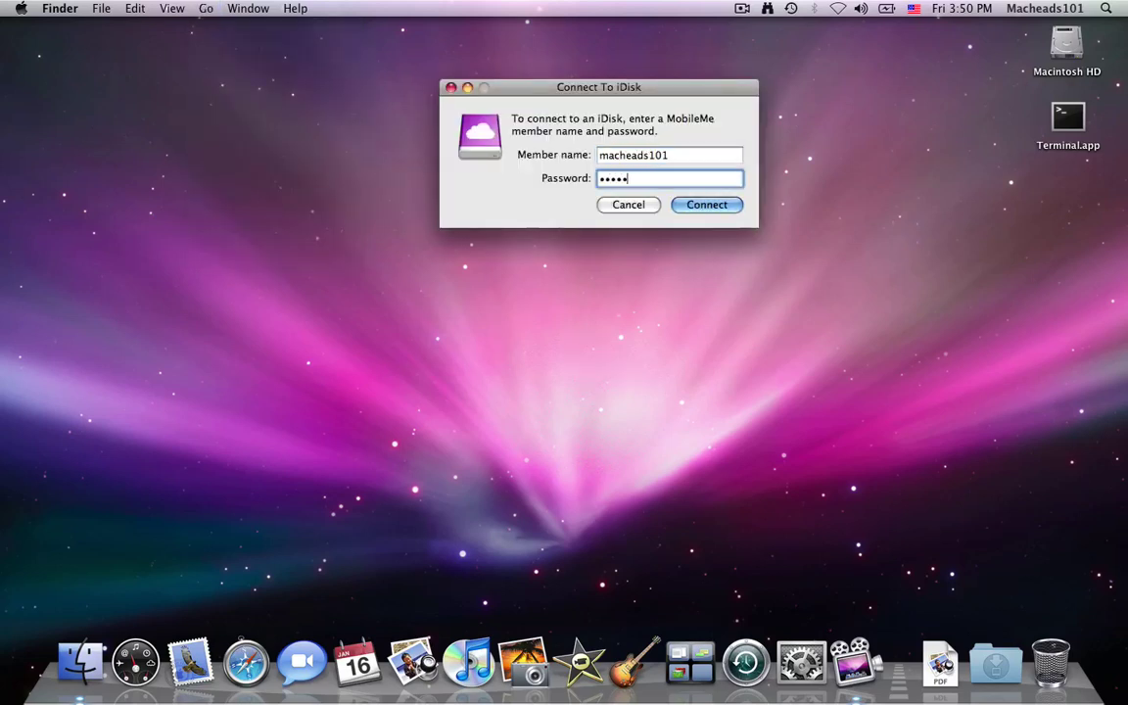
text(•••)
key(Return)
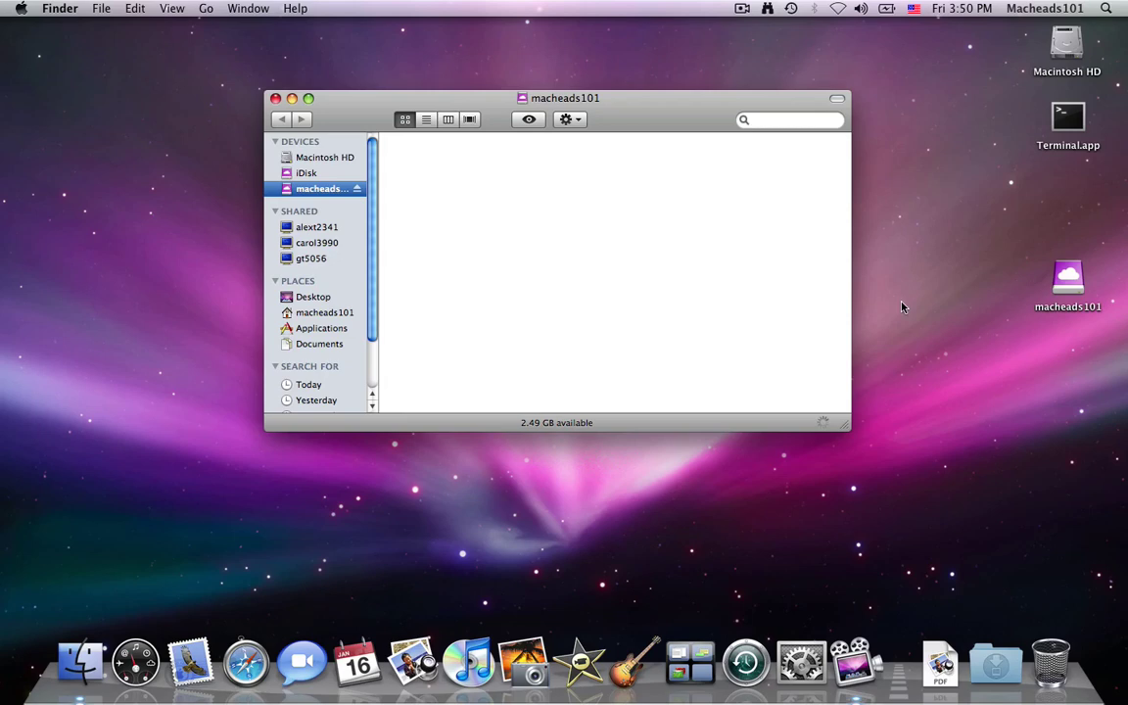
Select the mounted iDisk volume on the desktop, then close its Finder window
key(F11)
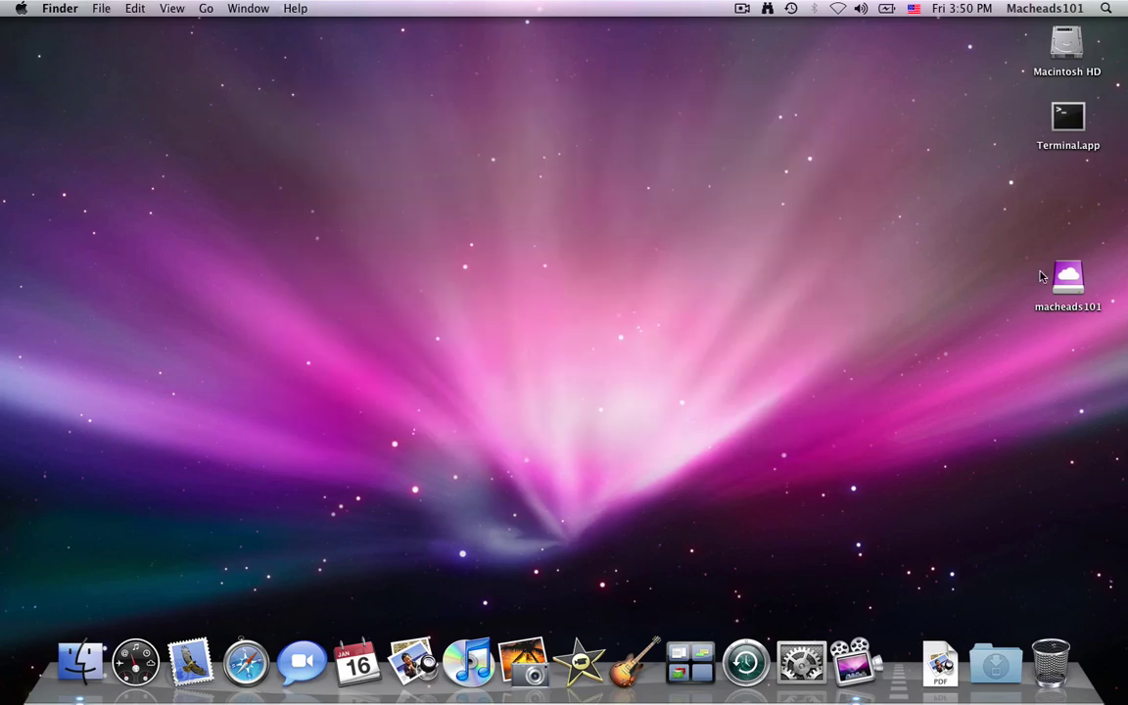
click(1067, 282)
key(F11)
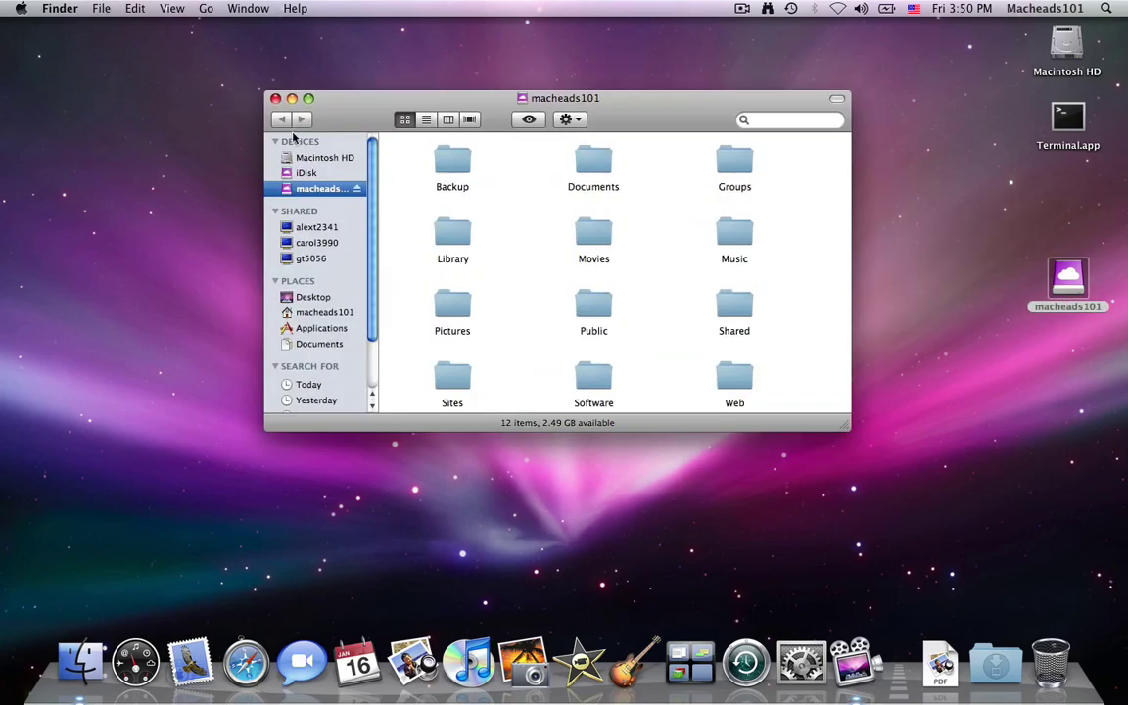
key(cmd+w)
Launch Terminal, cd into the mounted iDisk volume, and list its 12 folders with ls
double_click(1068, 118)
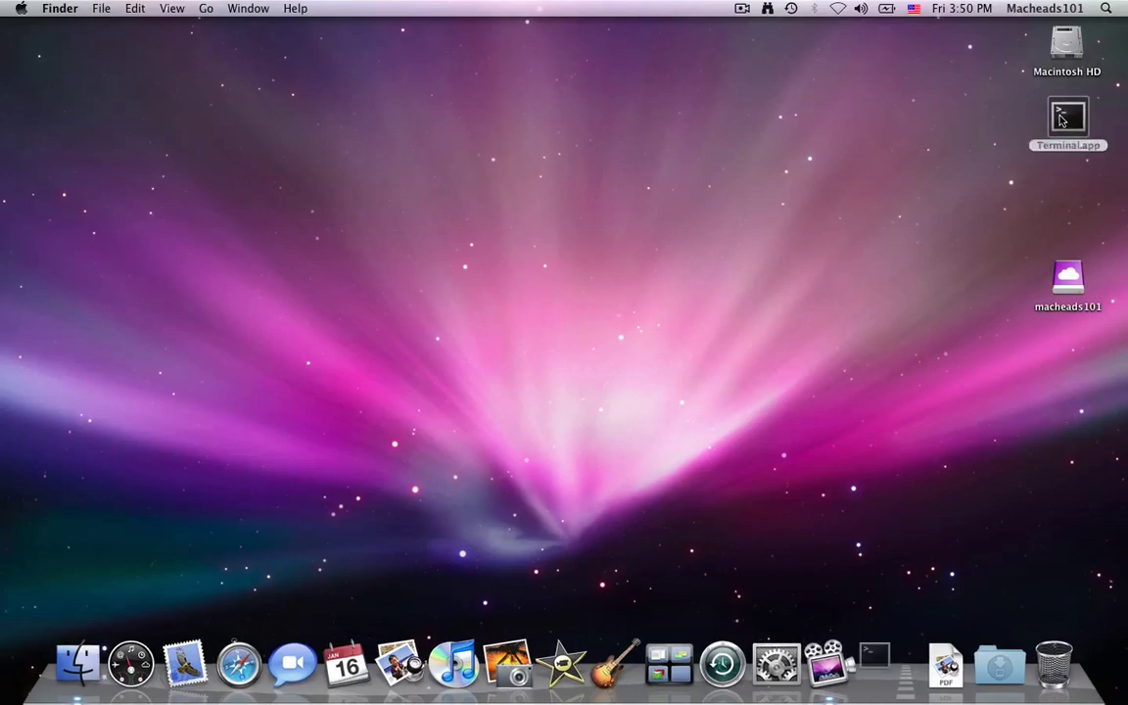
drag(755, 133, 690, 134)
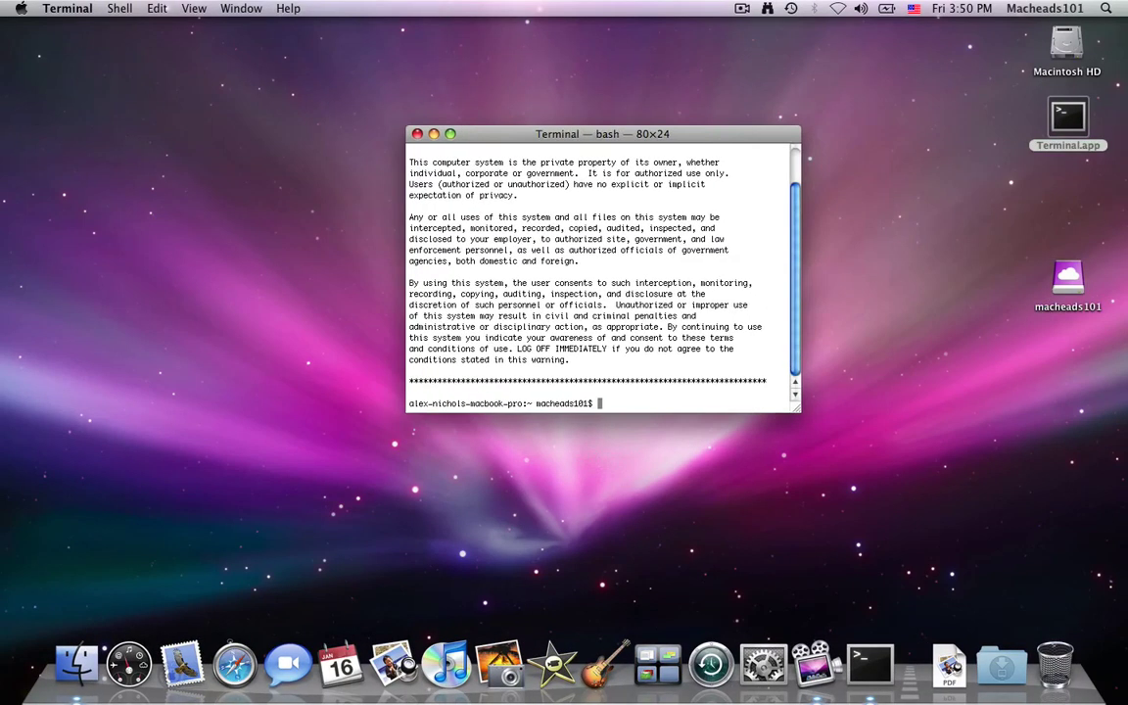
text(cd)
drag(1072, 279, 596, 256)
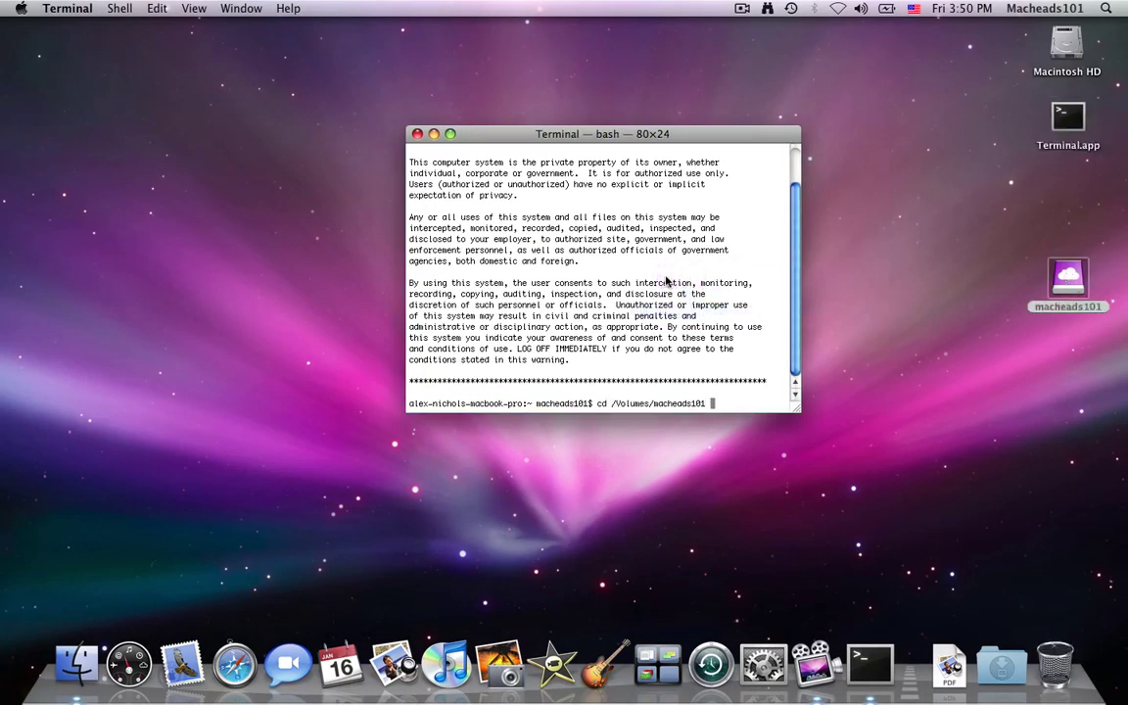
key(Return)
text(ls)
key(Return)
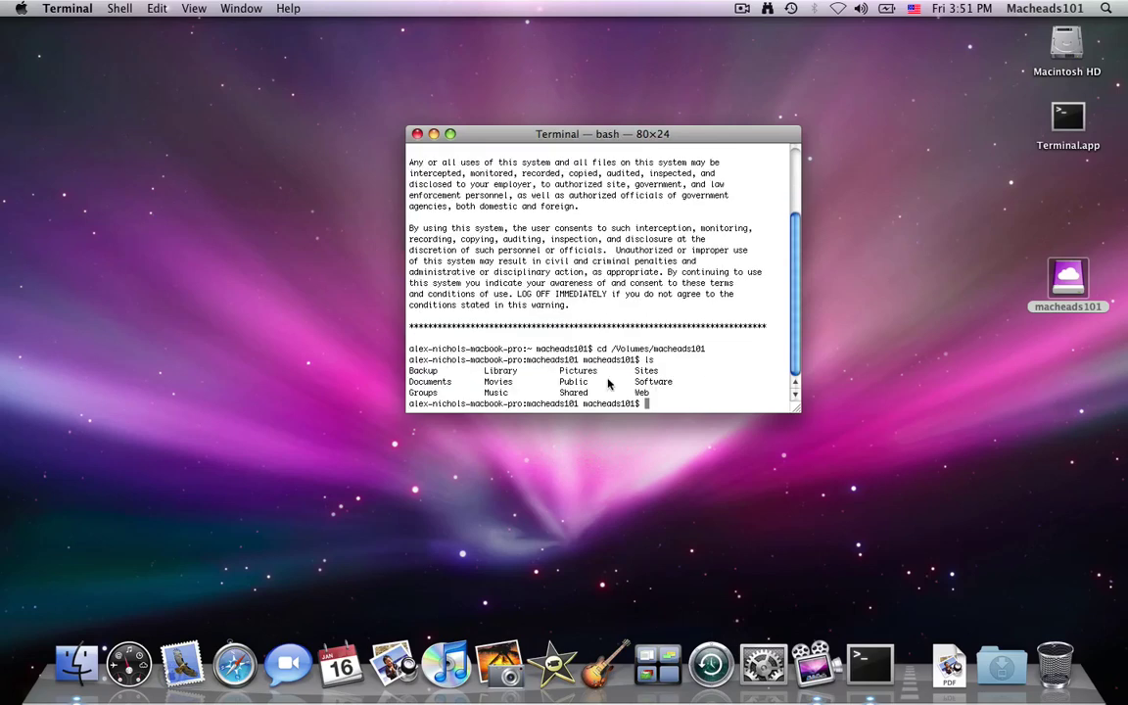
Quit Terminal, reopen the iDisk in Finder, and look inside the empty Sites folder
key(super+q)
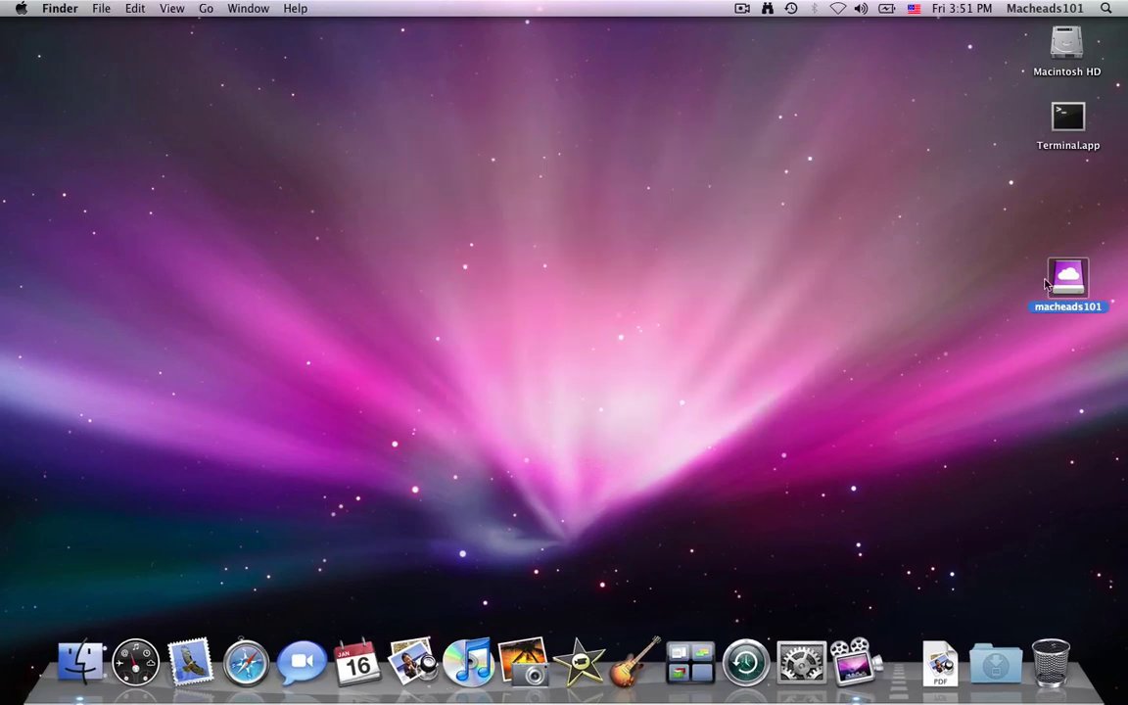
double_click(1066, 278)
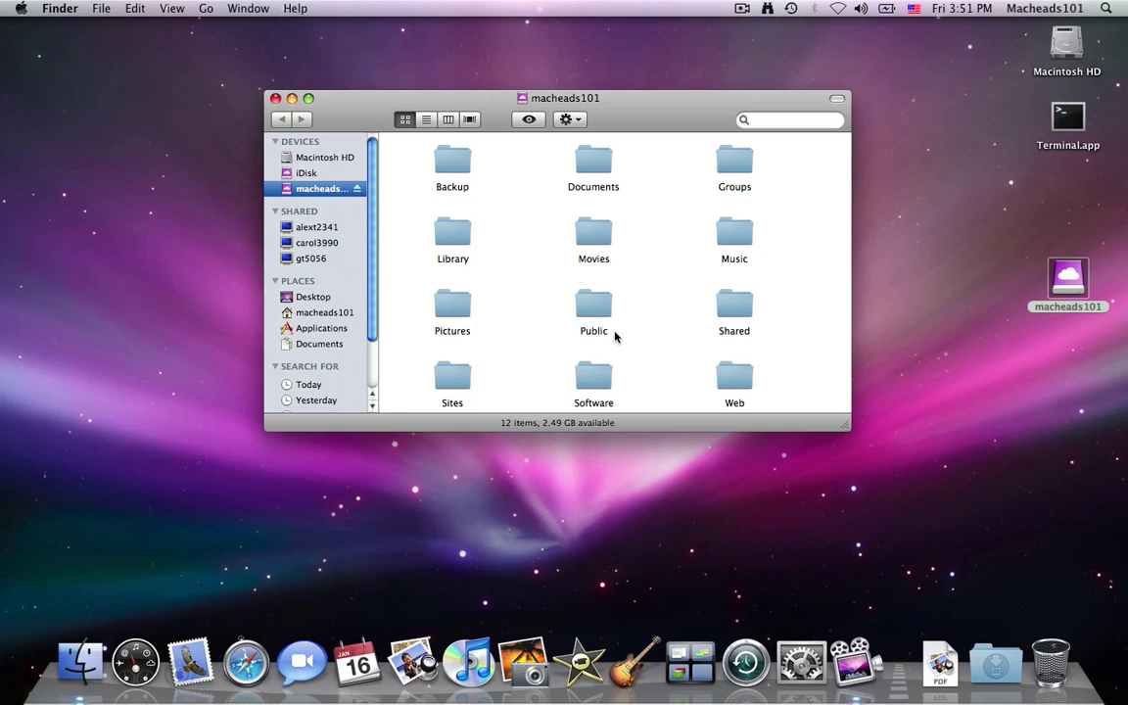
double_click(451, 372)
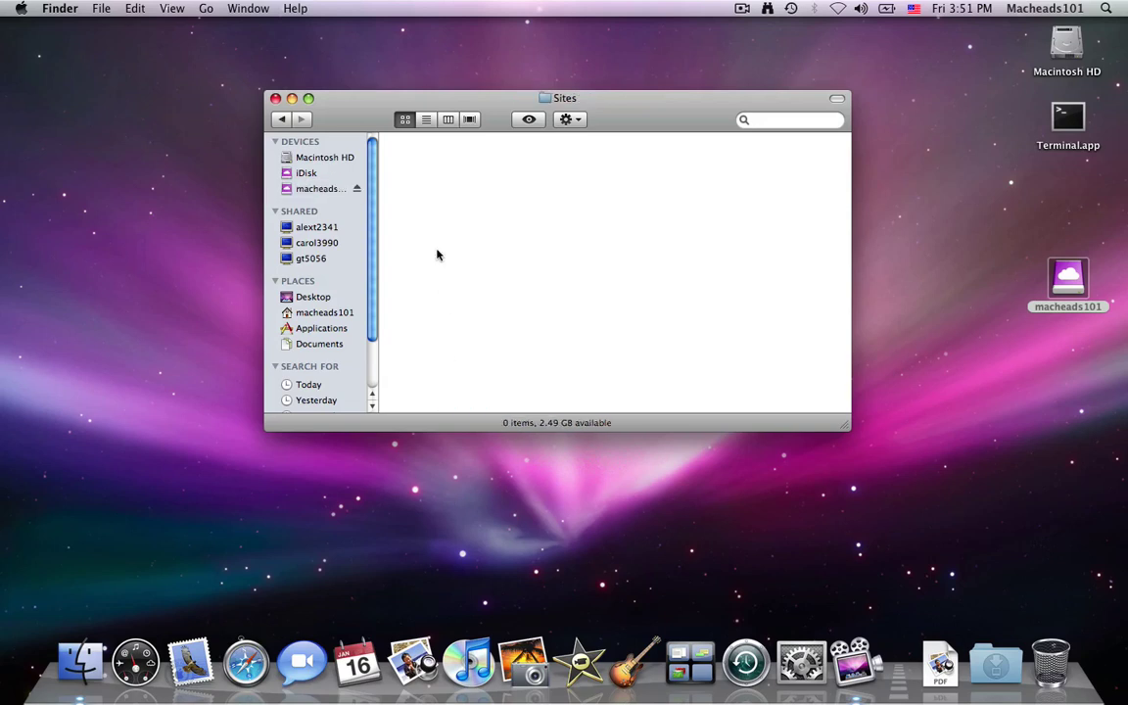
click(279, 119)
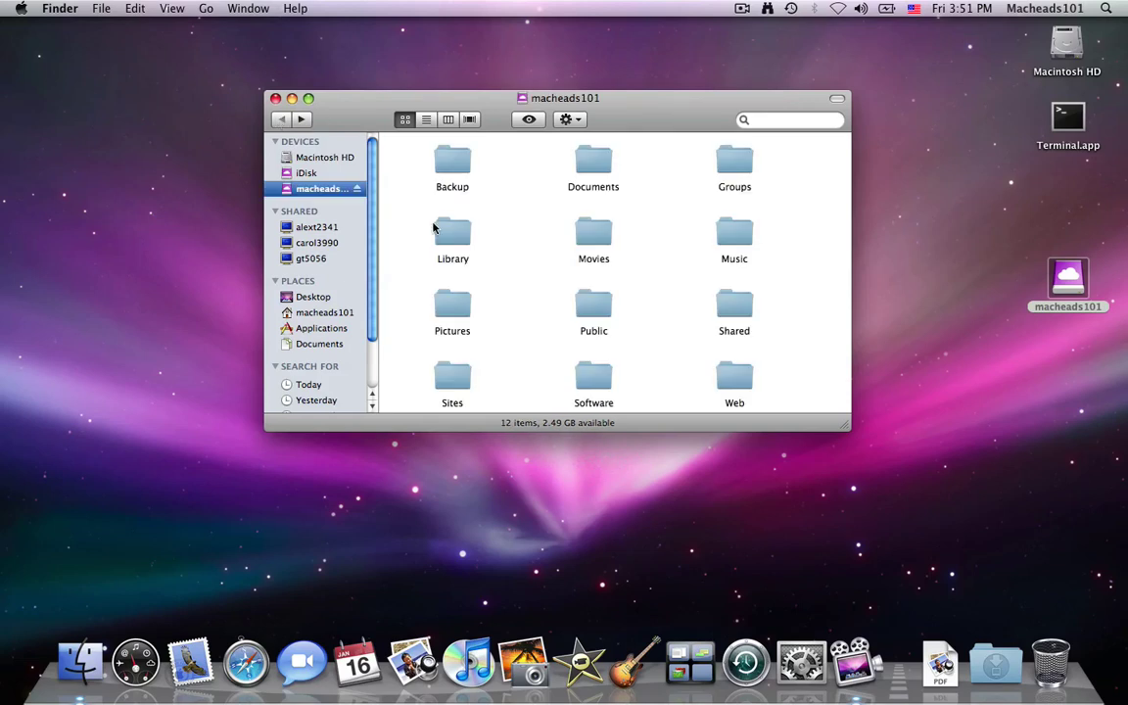
Look inside the empty Web folder, go back, and close the iDisk window
click(730, 389)
double_click(731, 389)
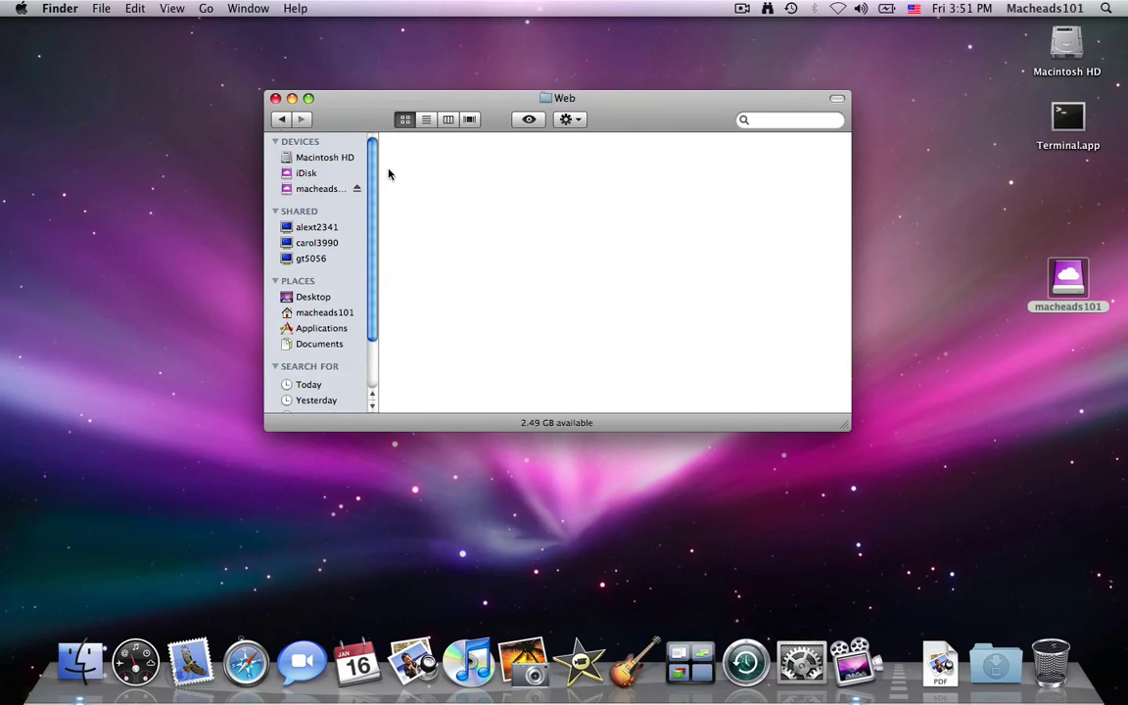
click(283, 122)
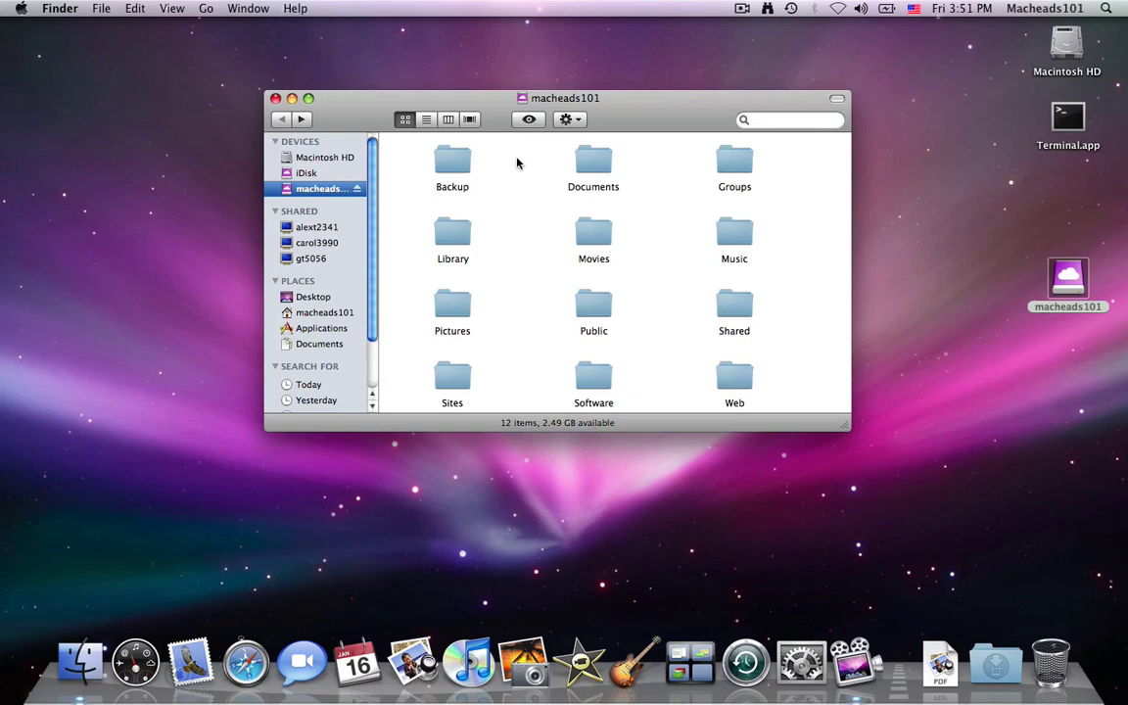
key(super+w)
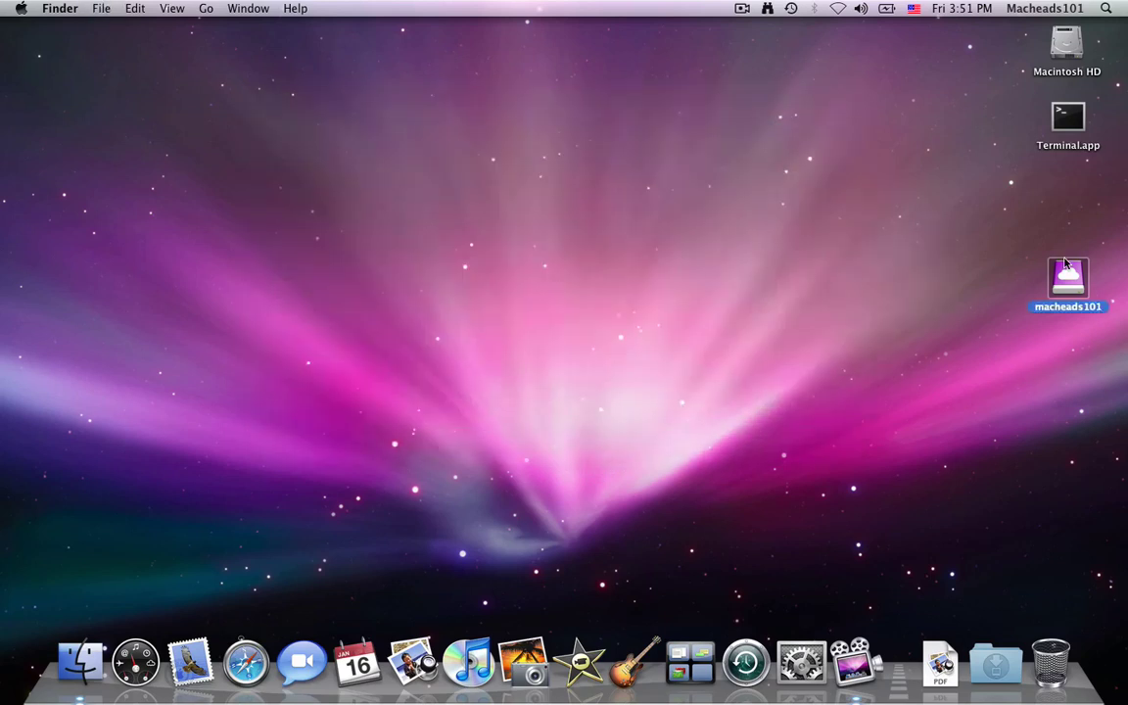
Eject the iDisk by dragging it to the Trash, then launch iPhone Simulator via Spotlight
drag(1067, 282, 1042, 664)
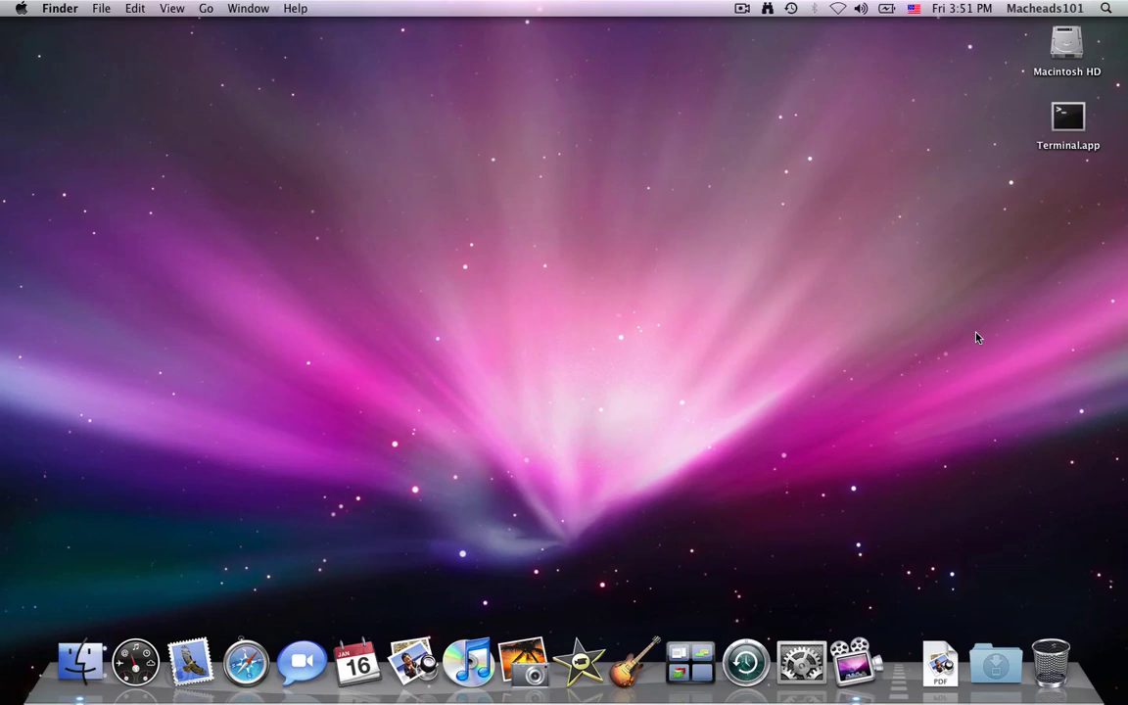
key(super+space)
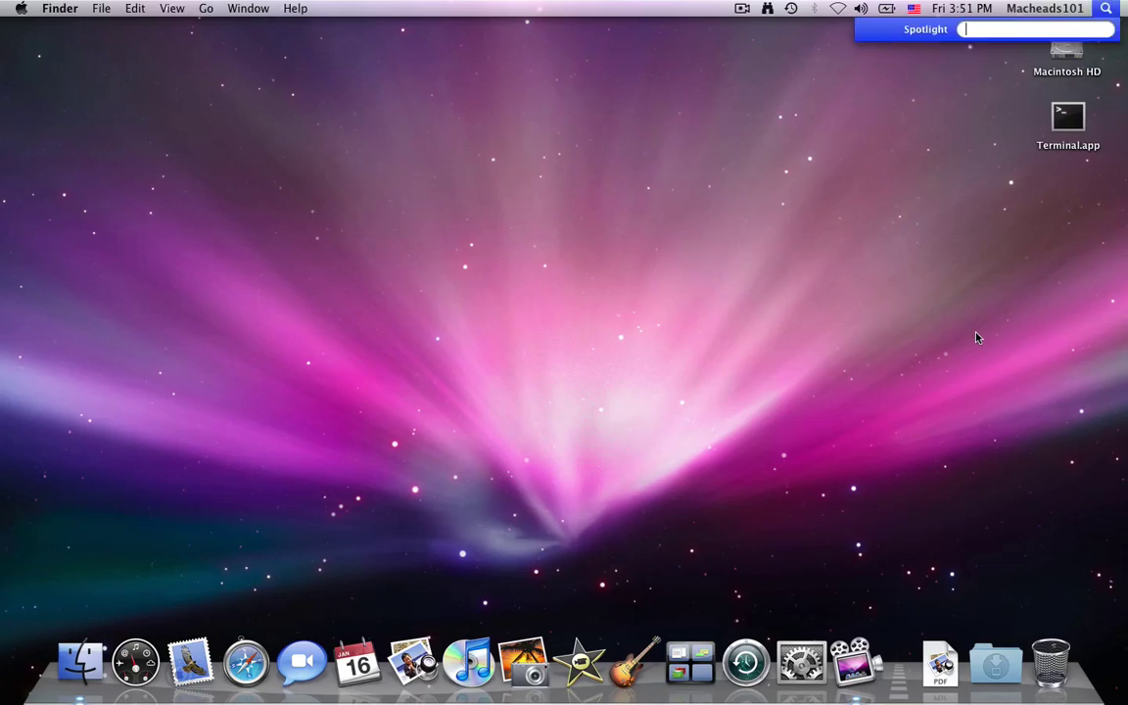
text(ipho)
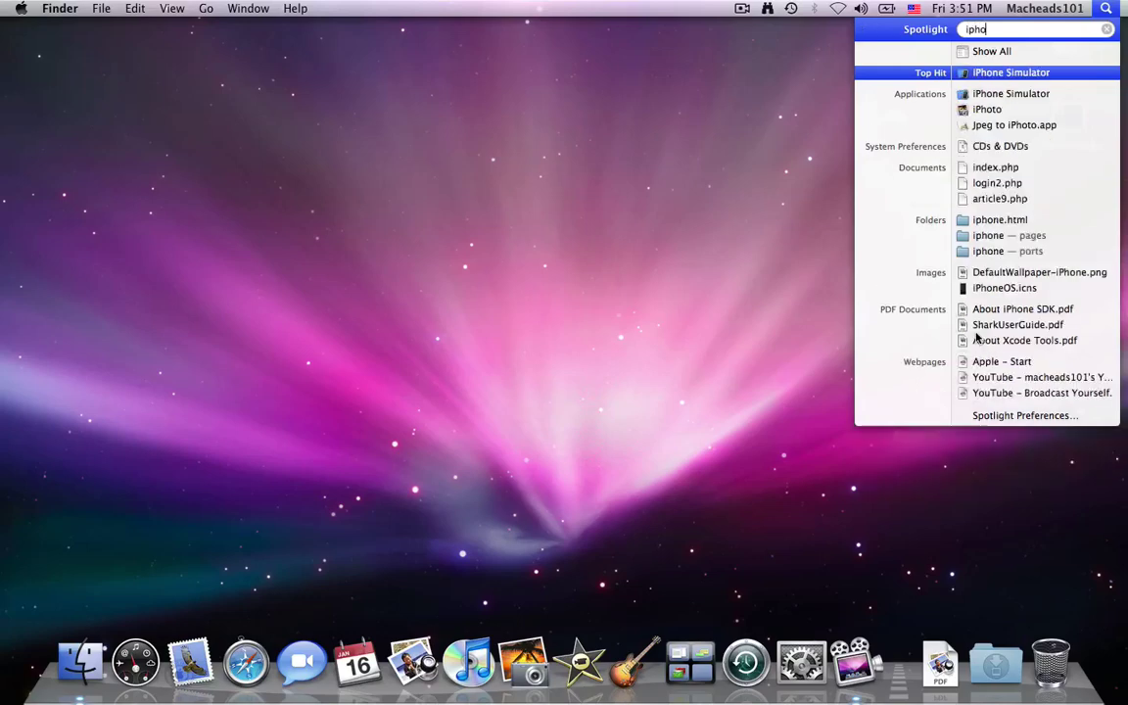
key(Return)
key(super+space)
key(Escape)
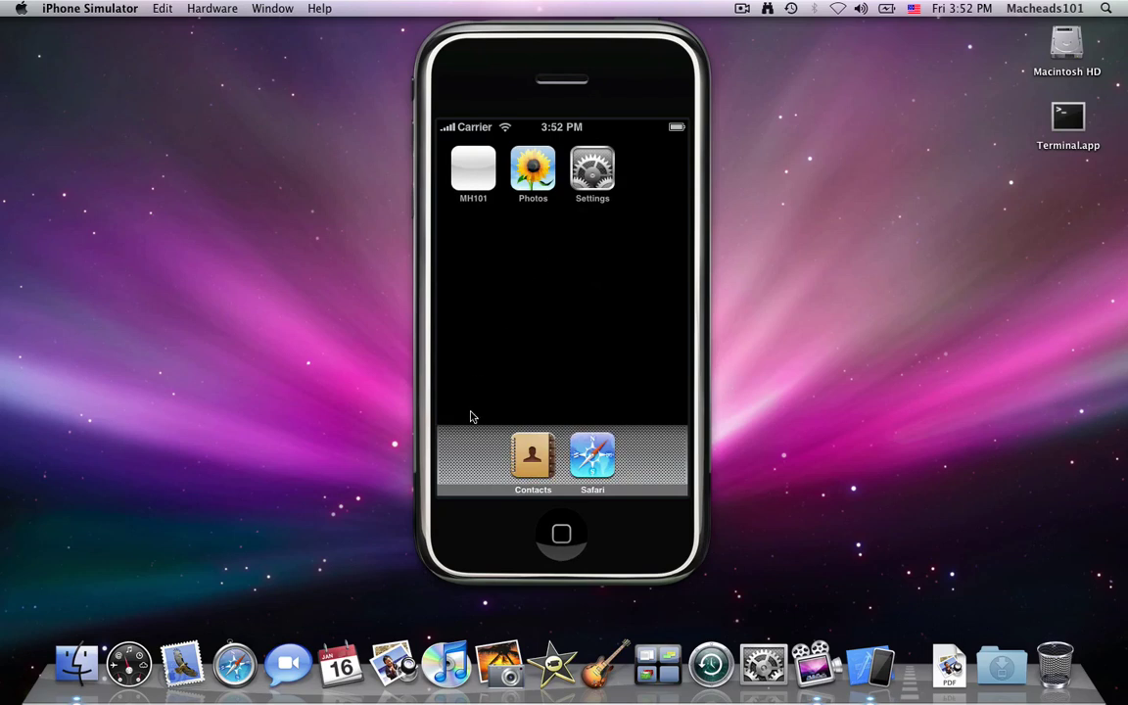
click(519, 452)
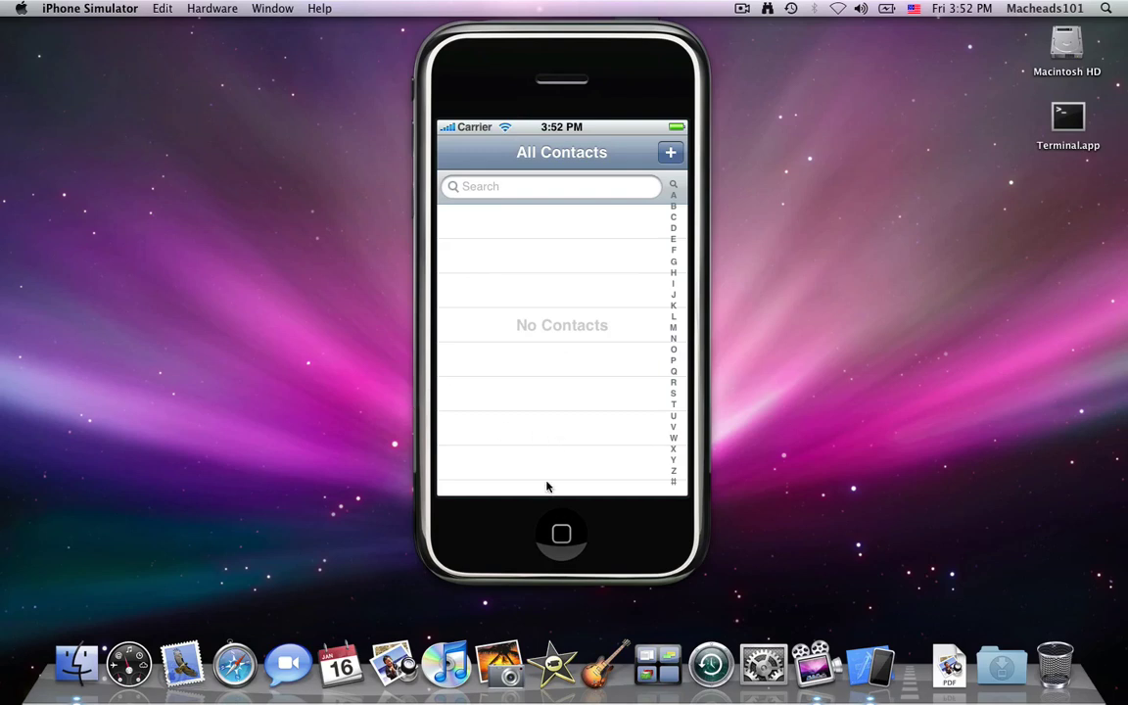
click(564, 529)
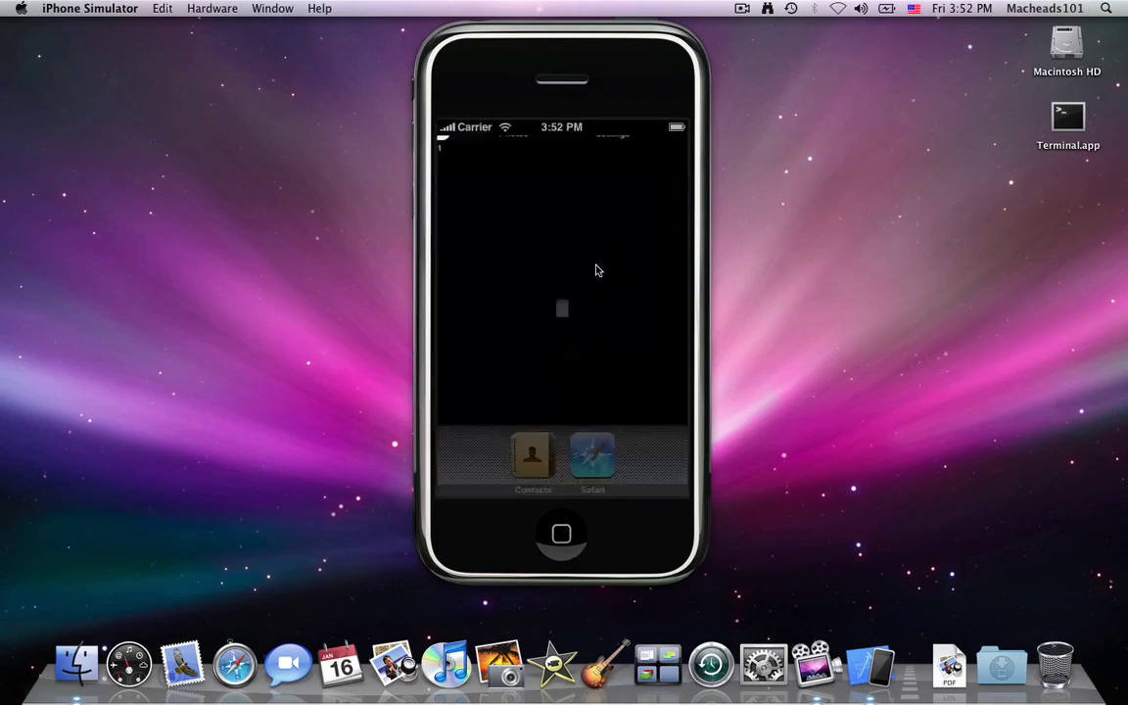
click(592, 455)
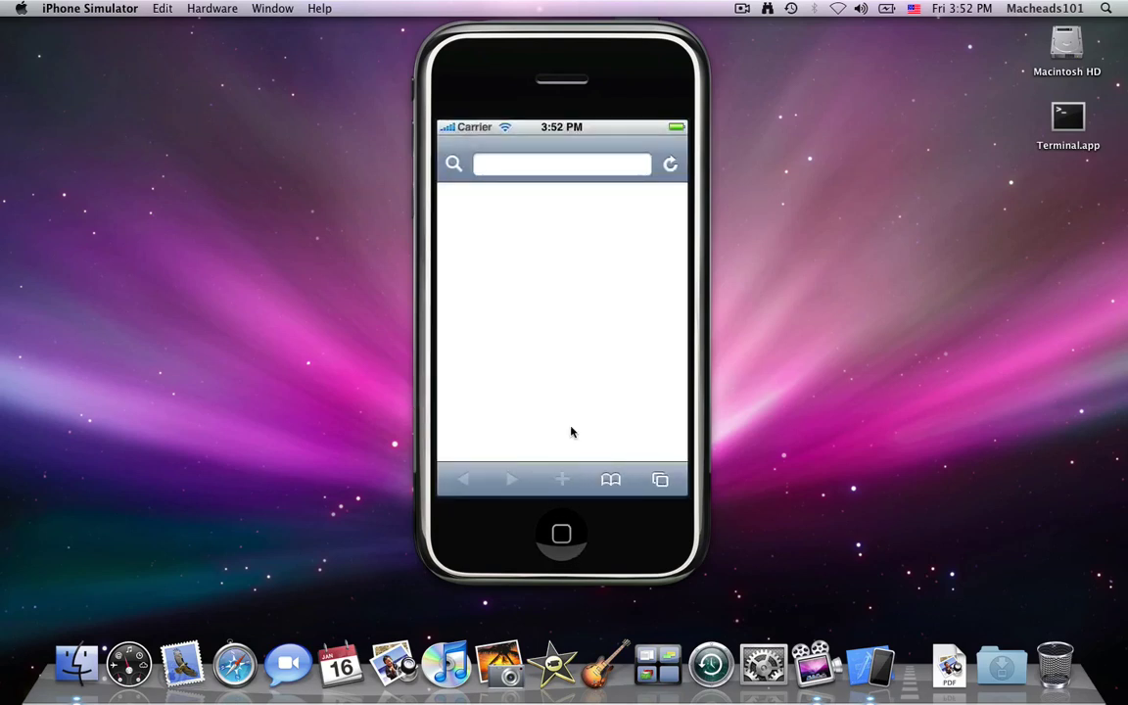
click(609, 471)
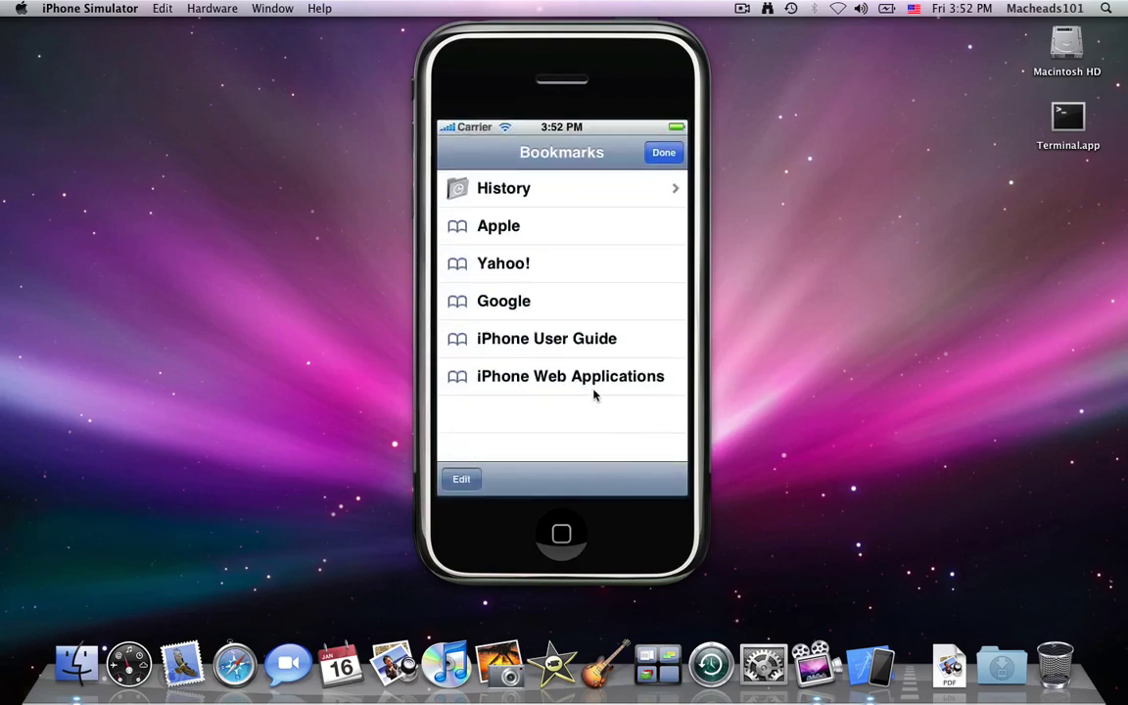
click(556, 528)
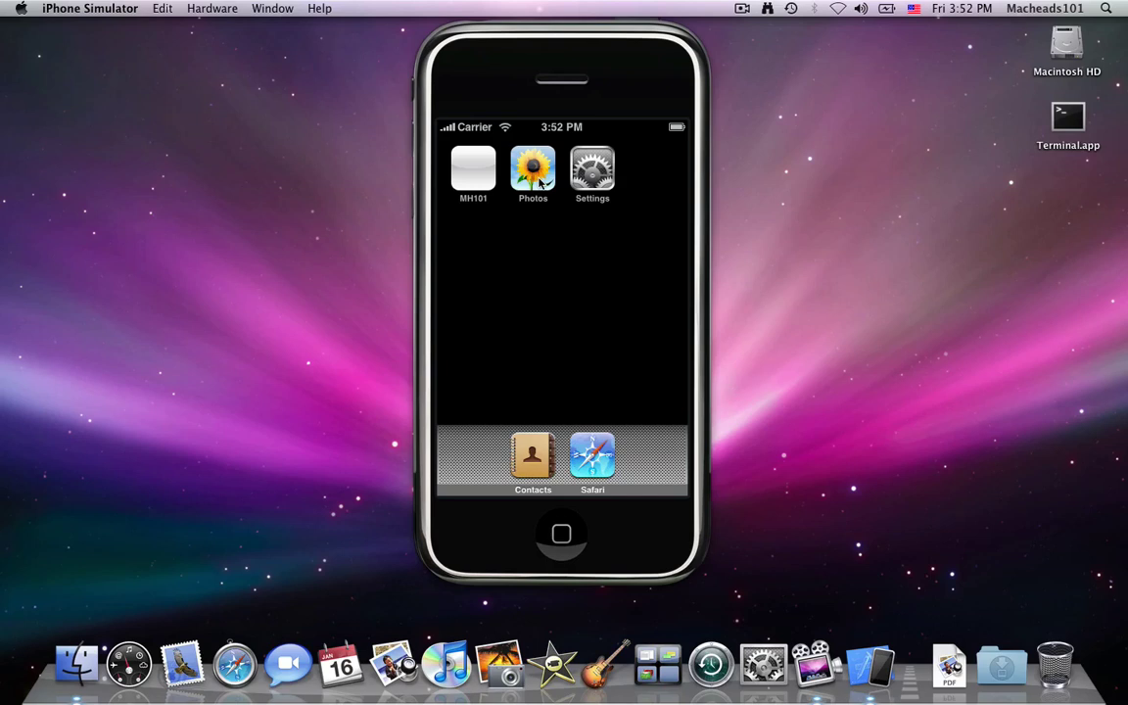
click(539, 183)
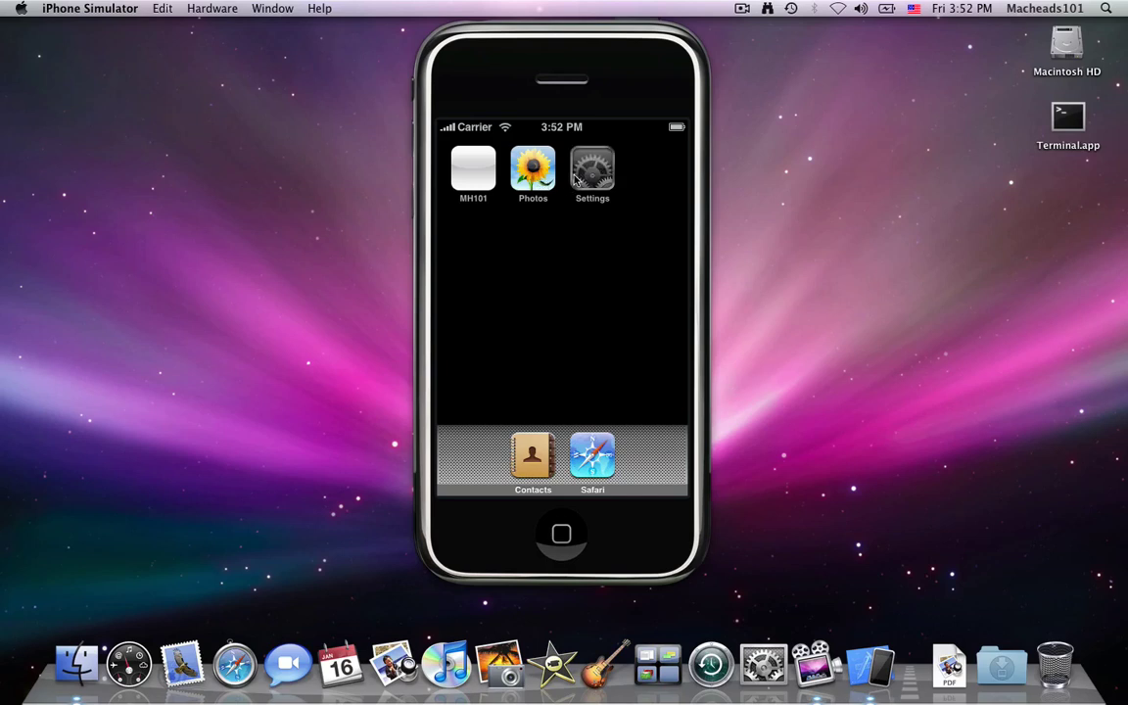
click(578, 525)
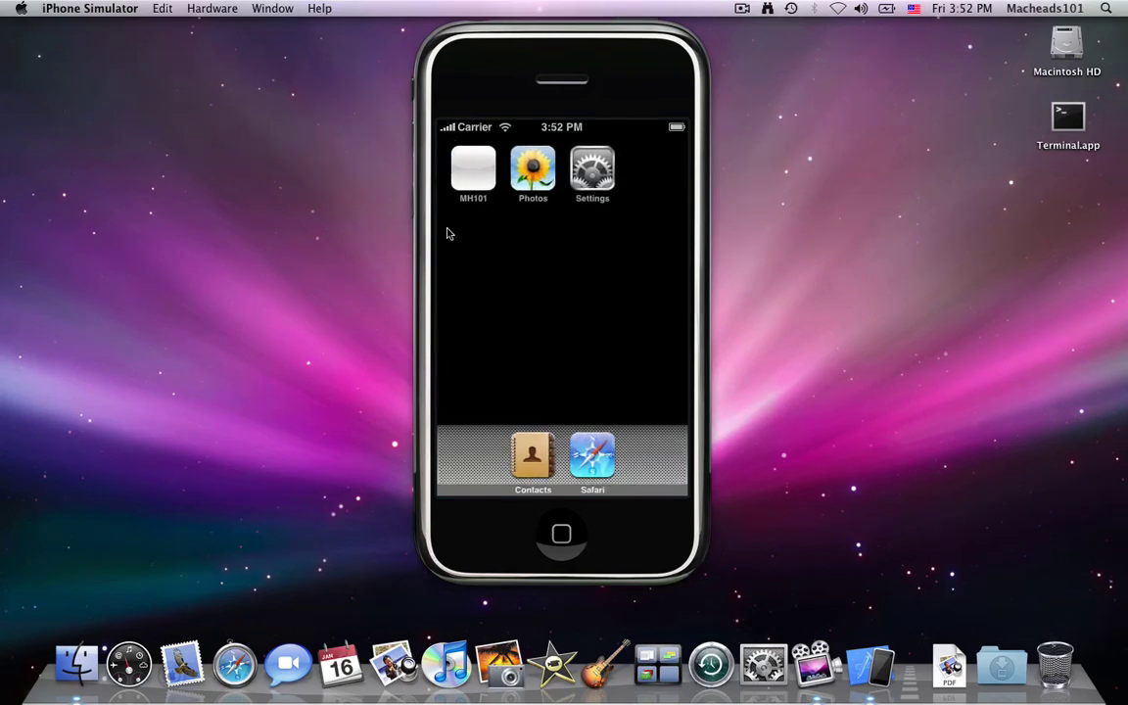
click(465, 201)
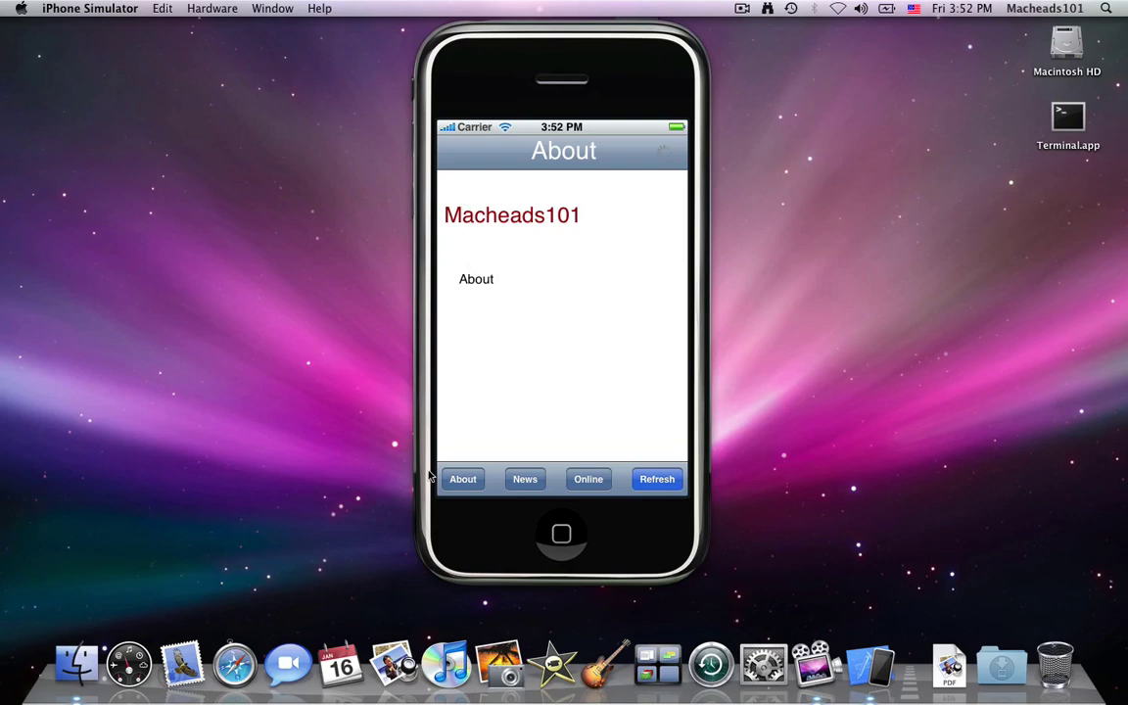
click(466, 476)
click(651, 491)
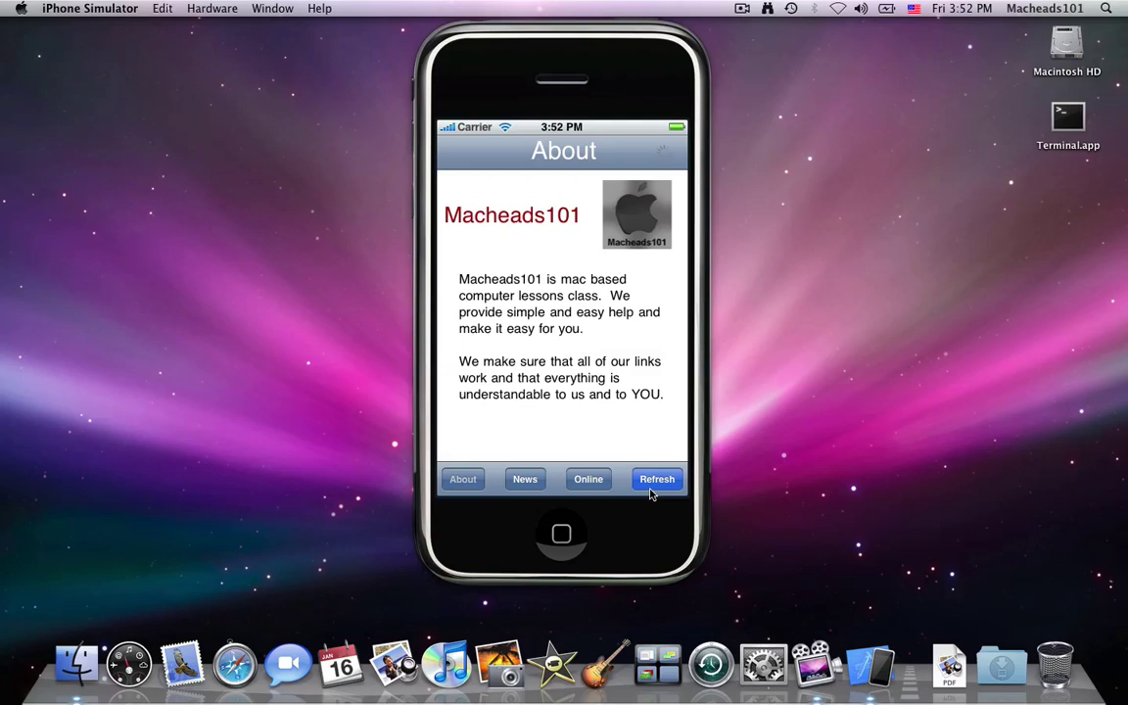
click(537, 479)
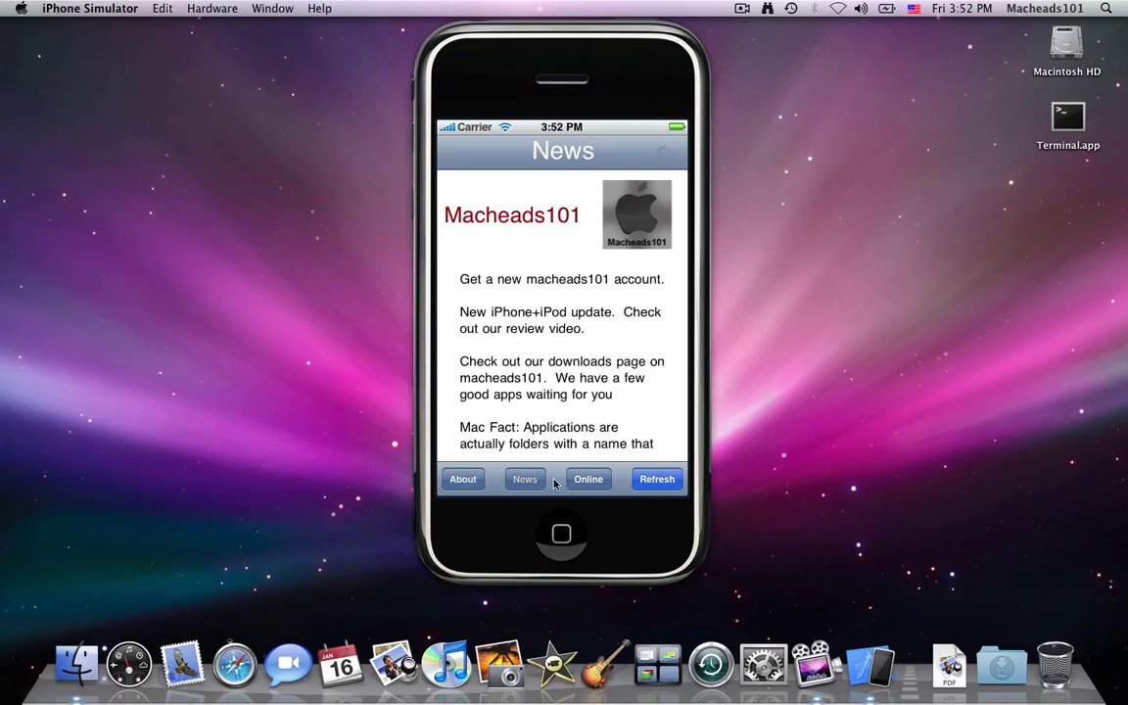
drag(543, 428, 548, 294)
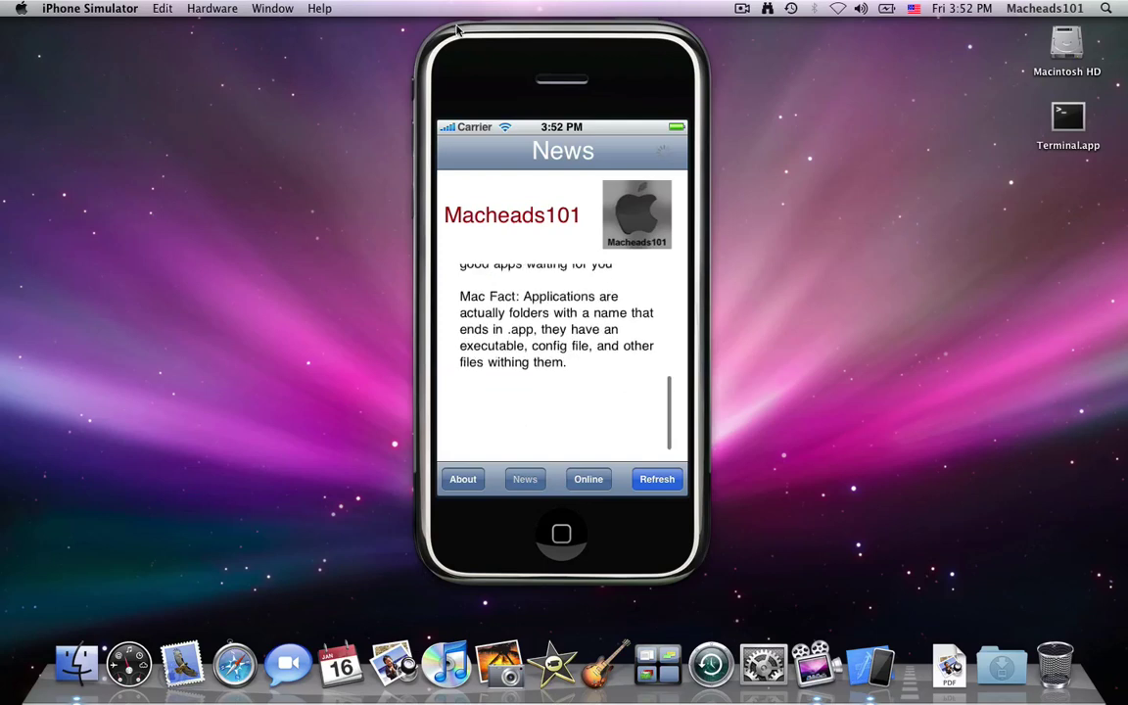
click(579, 485)
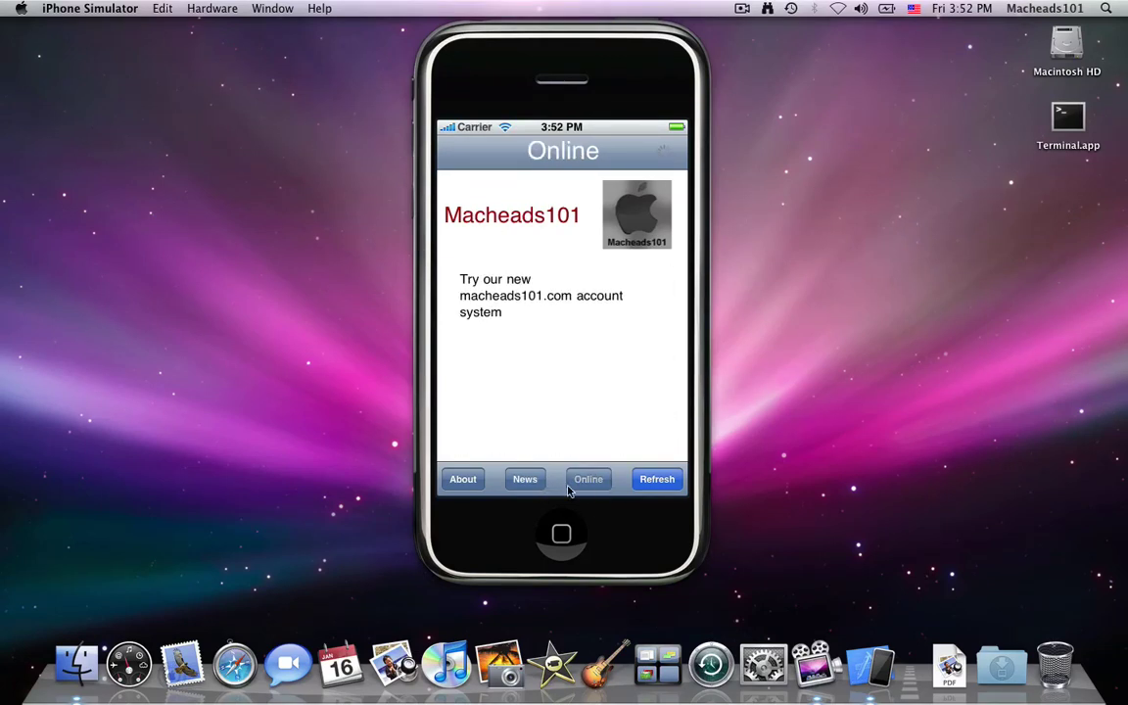
click(561, 532)
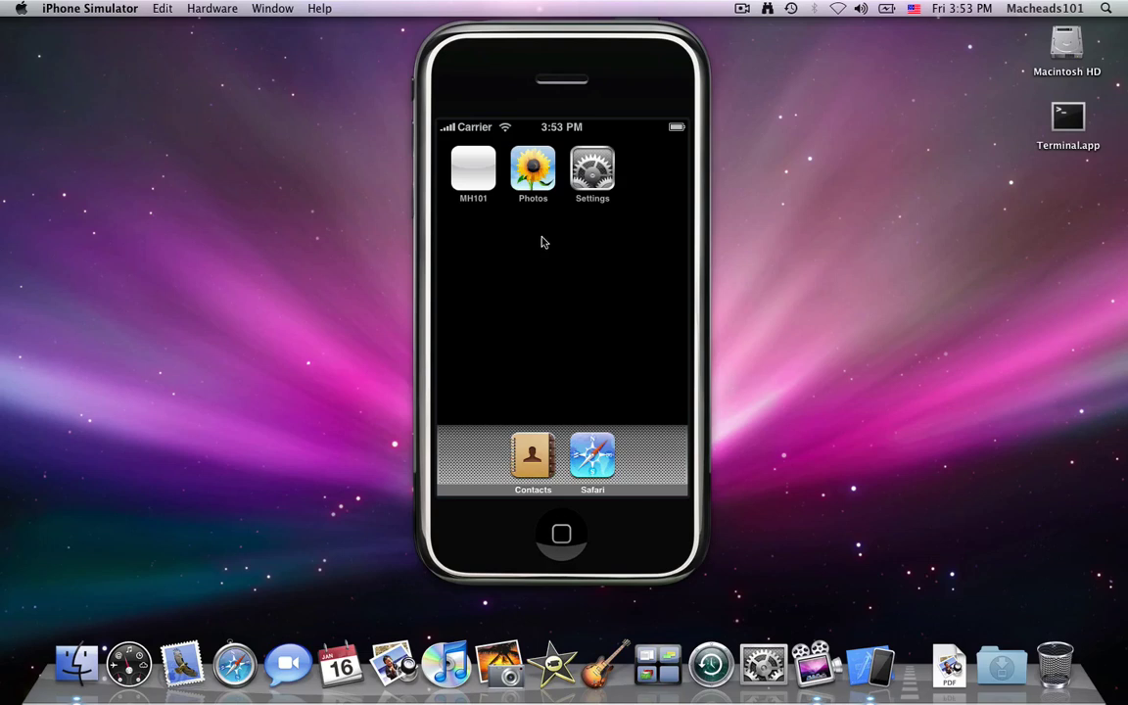
Drag the iPhone Simulator window slightly left by its top bezel
drag(596, 75, 544, 72)
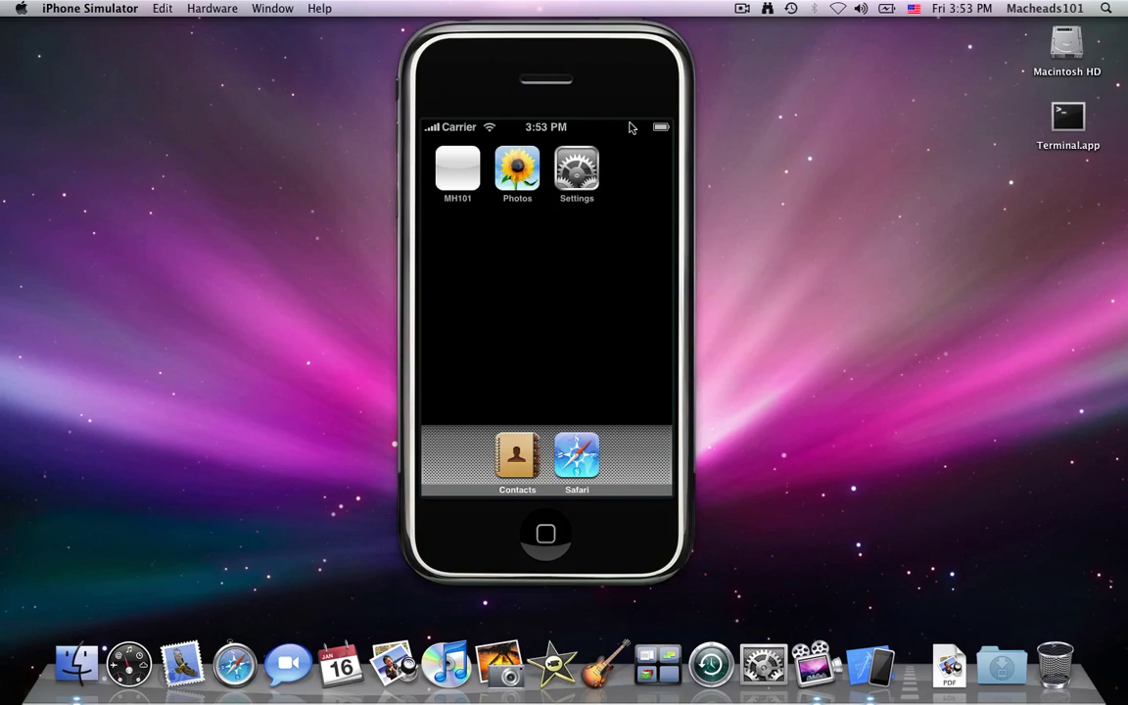
Quit iPhone Simulator with Cmd+Q to return to the empty desktop
key(super+q)
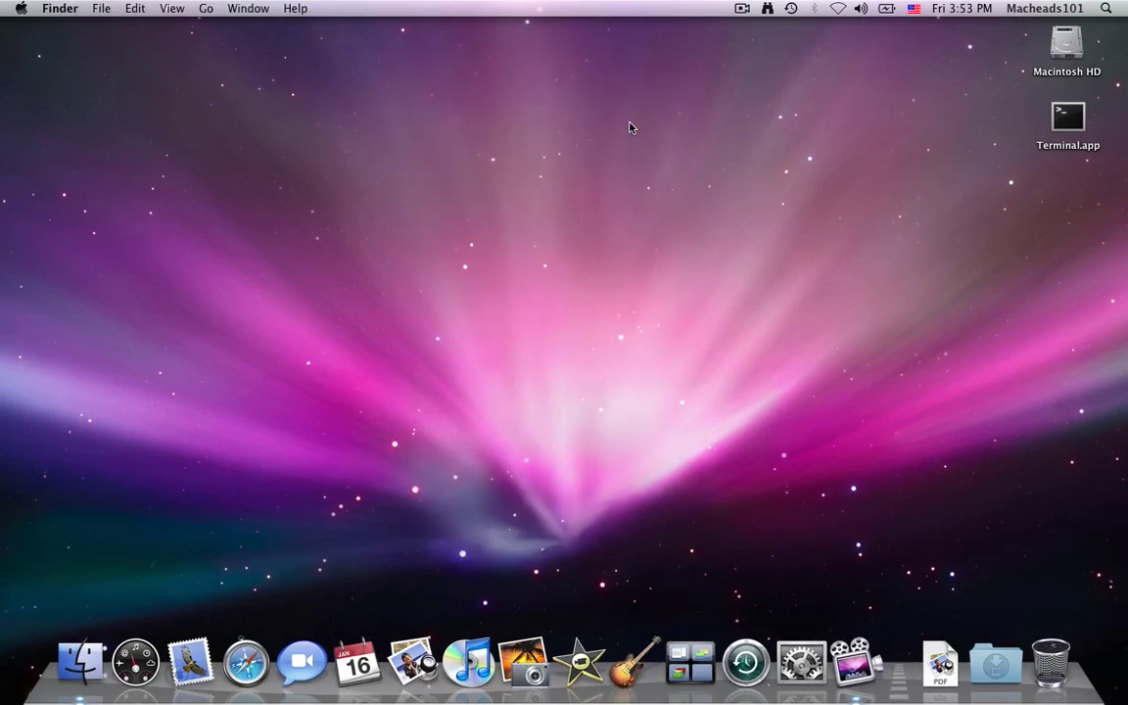